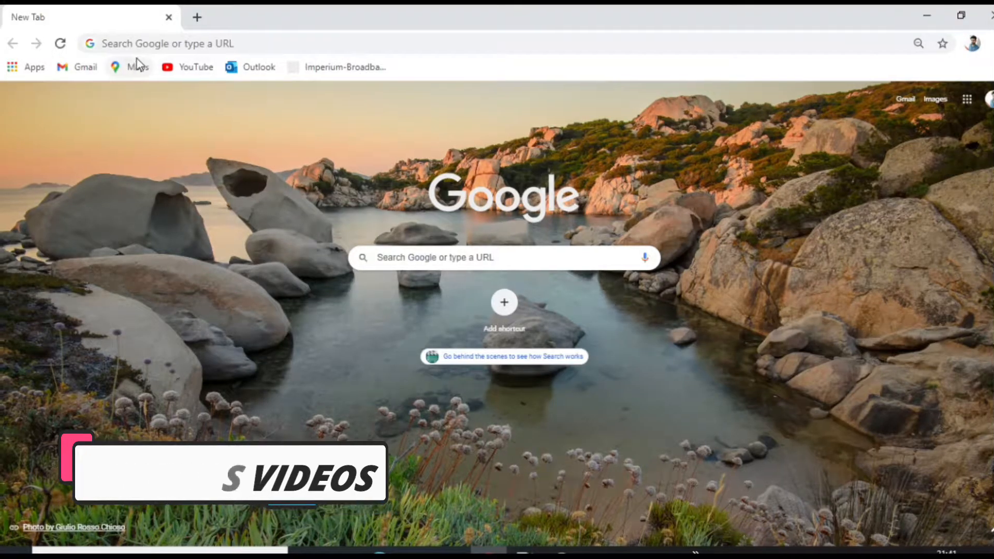
Search the web for "download jdk 16" and open Oracle's Java SE Development Kit 16 downloads page.
{"action": "left_click", "coordinate": [164, 43]}
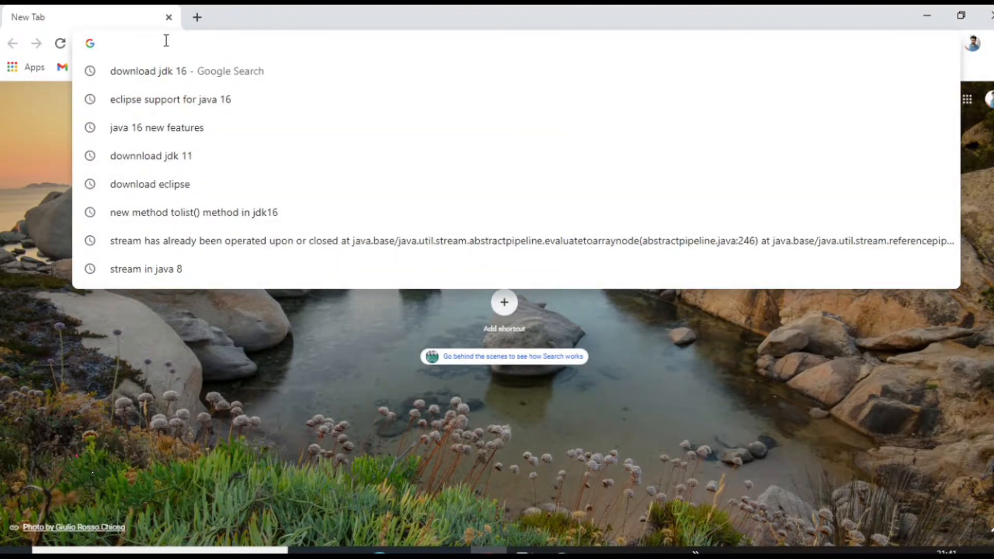
{"action": "type", "text": "download jdk 16"}
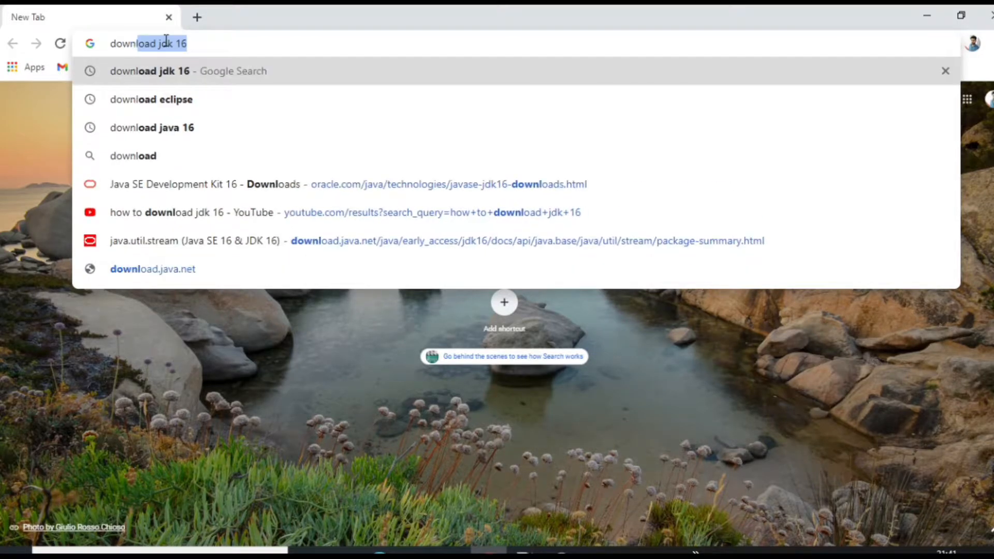
{"action": "key", "text": "Return"}
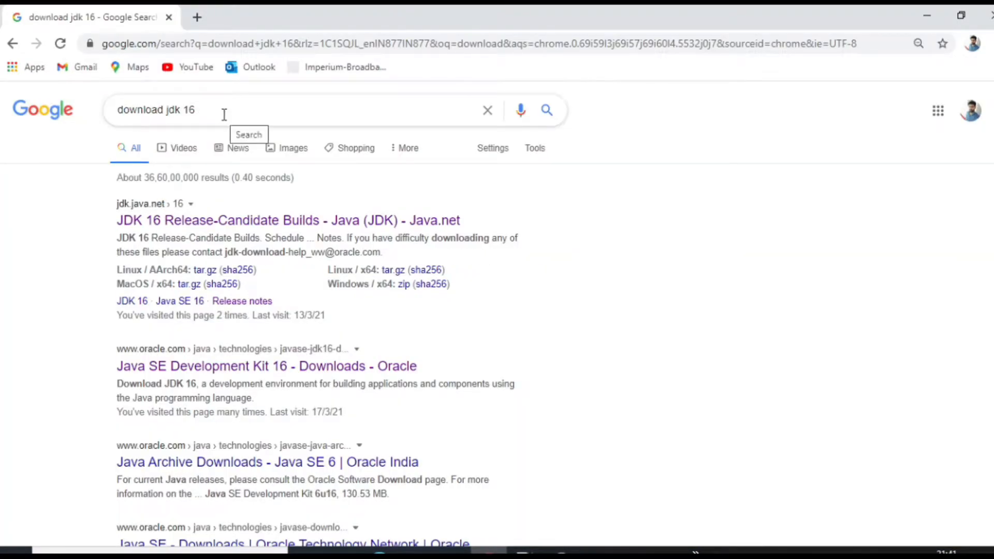
{"action": "scroll", "coordinate": [223, 230], "scroll_direction": "down", "scroll_amount": 3}
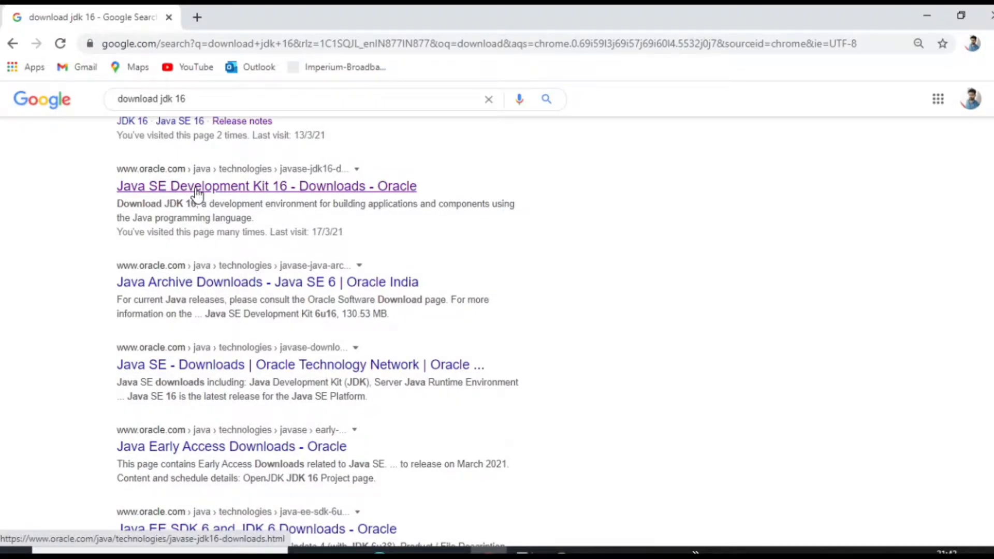
{"action": "scroll", "coordinate": [196, 192], "scroll_direction": "up", "scroll_amount": 1}
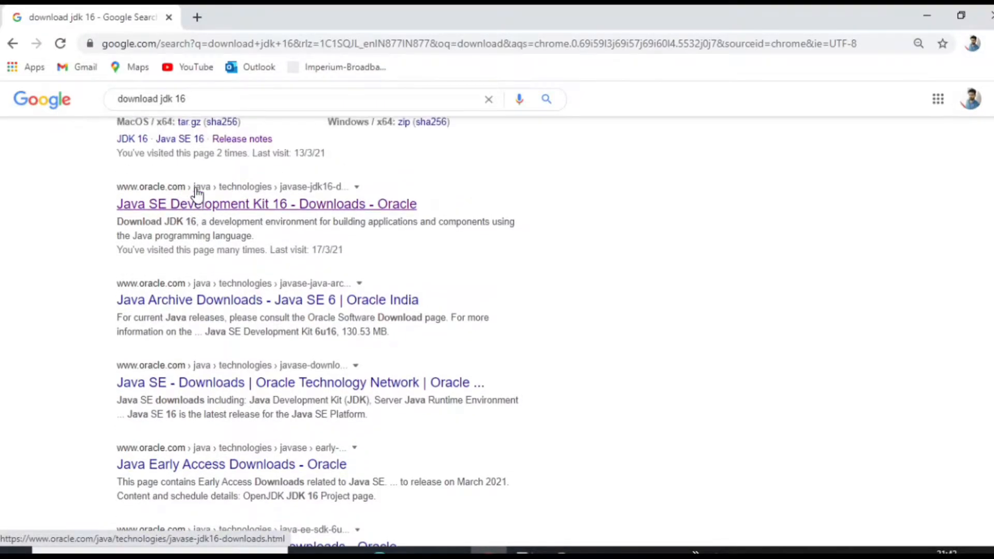
{"action": "left_click", "coordinate": [224, 205]}
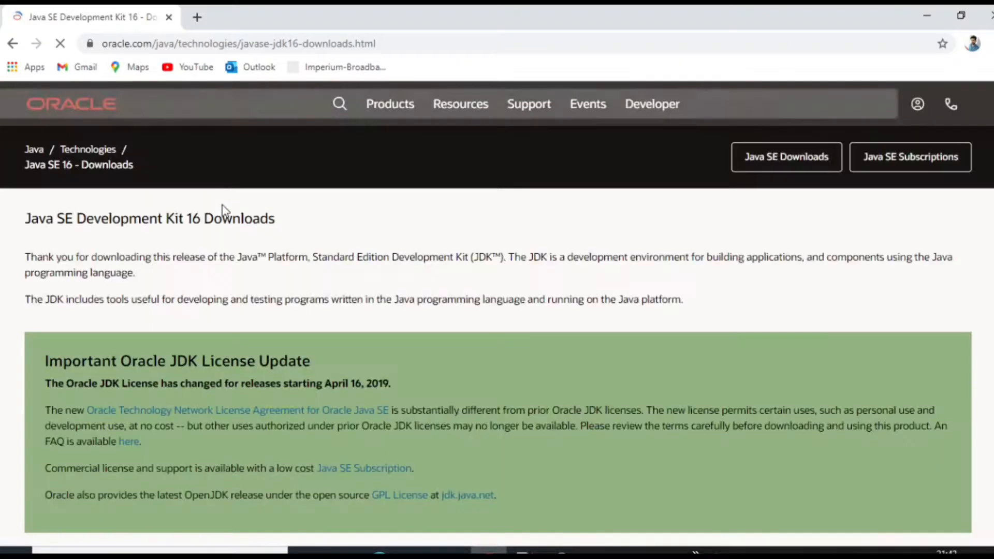
Download the Windows x64 Installer, jdk-16_windows-x64_bin.exe, accepting the Oracle Technology Network License Agreement.
{"action": "scroll", "coordinate": [184, 259], "scroll_direction": "down", "scroll_amount": 5}
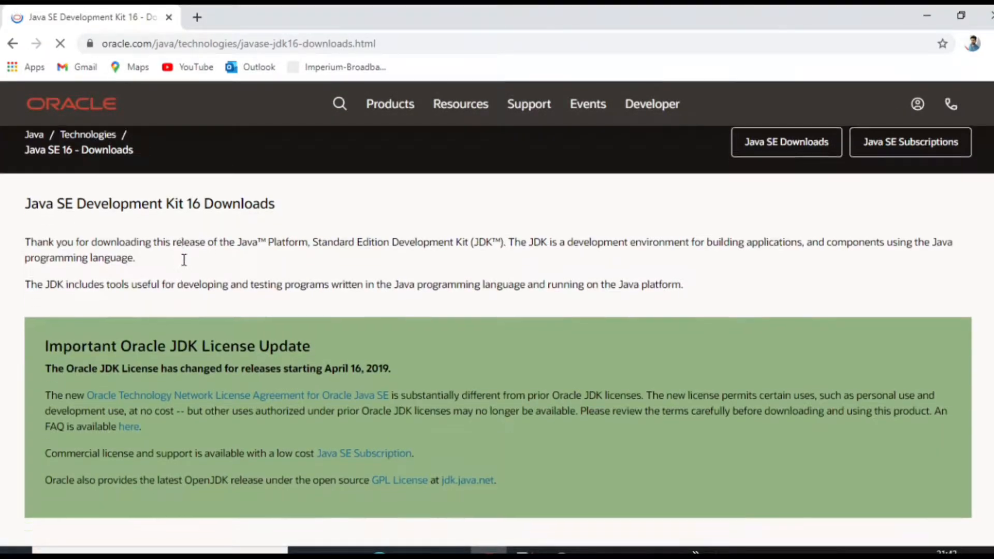
{"action": "scroll", "coordinate": [183, 259], "scroll_direction": "down", "scroll_amount": 5}
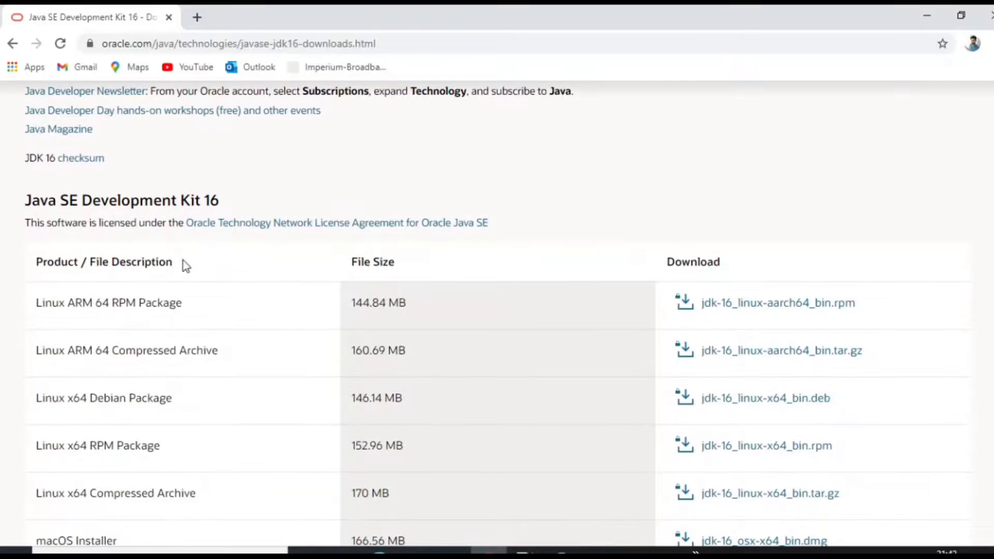
{"action": "scroll", "coordinate": [183, 260], "scroll_direction": "down", "scroll_amount": 8}
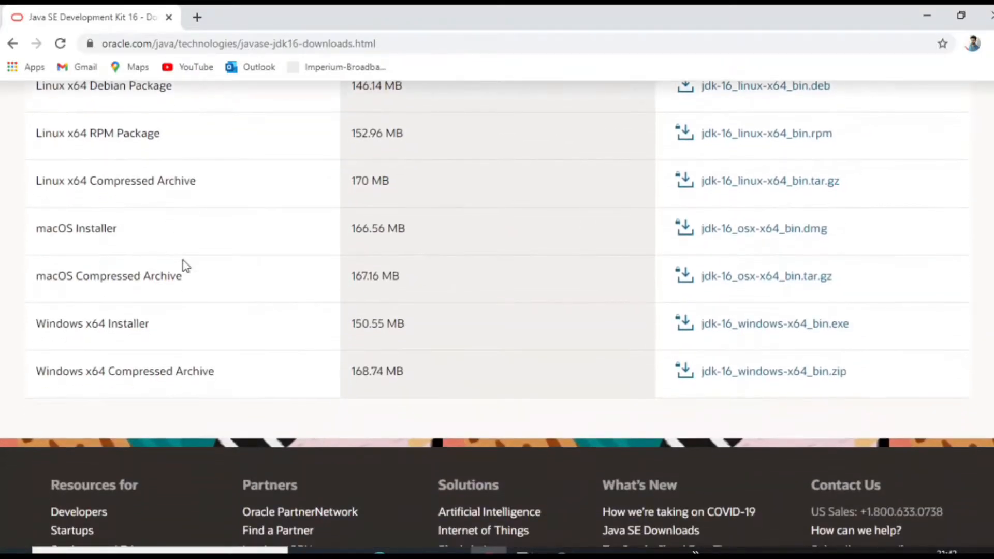
{"action": "left_click_drag", "start_coordinate": [39, 230], "coordinate": [136, 231]}
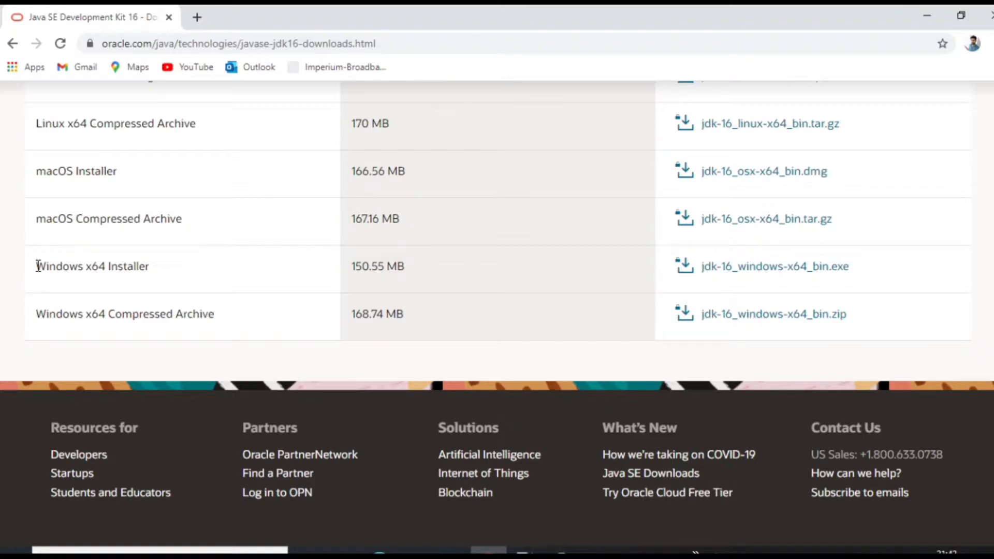
{"action": "left_click_drag", "start_coordinate": [38, 266], "coordinate": [157, 272]}
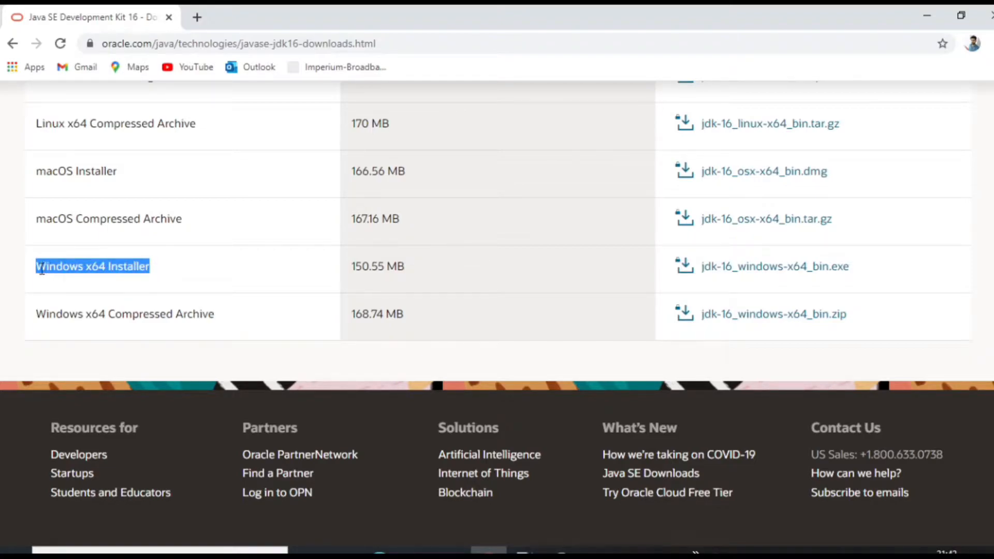
{"action": "left_click", "coordinate": [158, 265]}
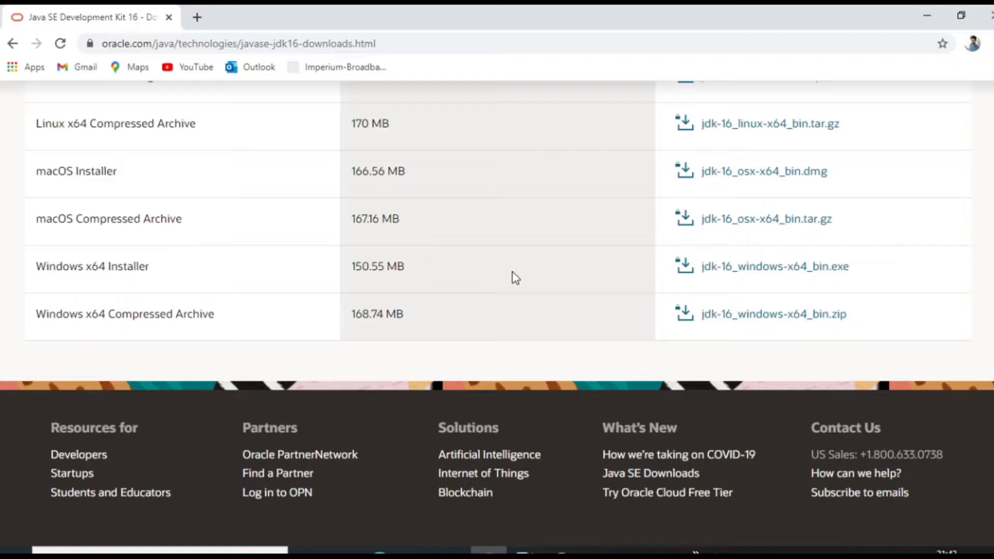
{"action": "left_click", "coordinate": [762, 275]}
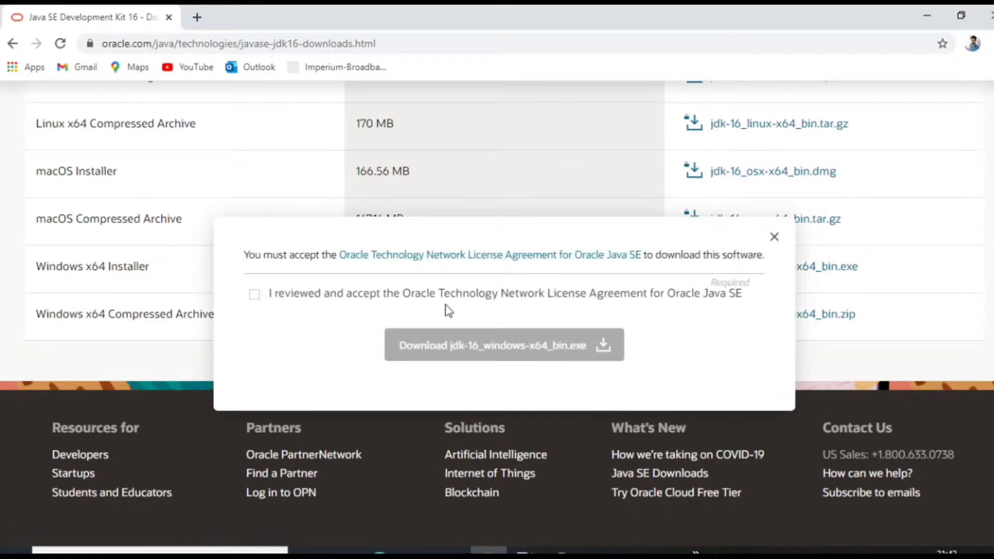
{"action": "left_click", "coordinate": [255, 295]}
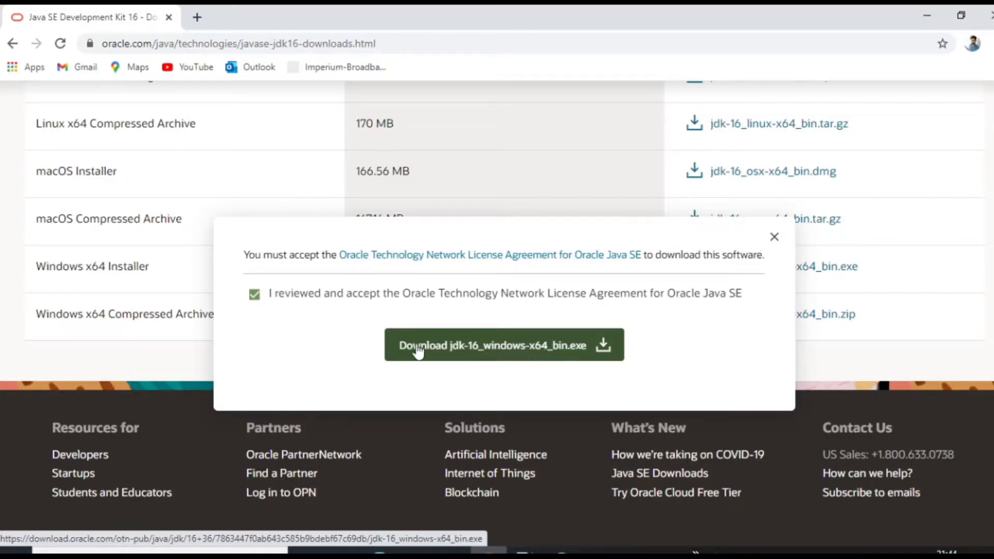
{"action": "left_click", "coordinate": [461, 351]}
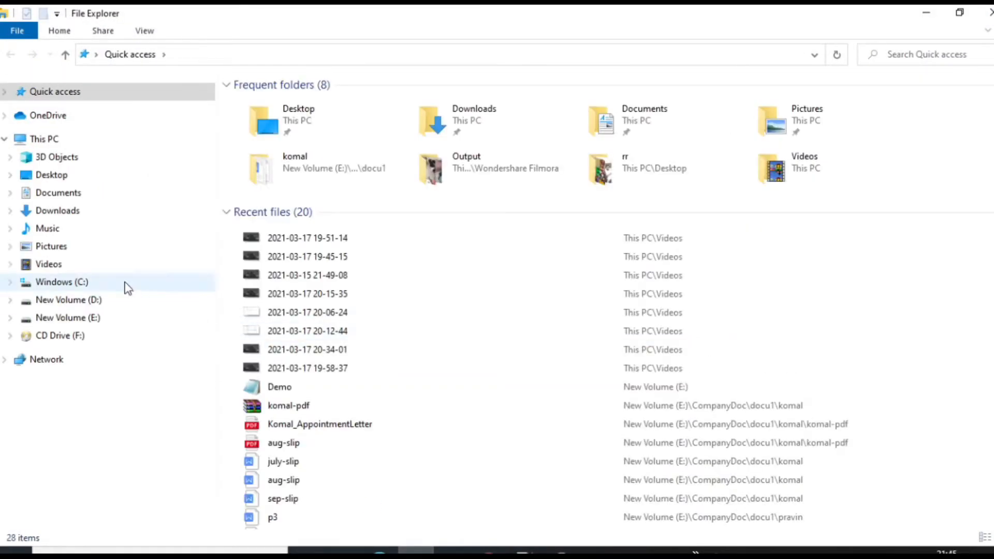
Run jdk-16_windows-x64_bin from the Downloads folder and install JDK 16 into C:\Program Files\Java\jdk-16\.
{"action": "left_click", "coordinate": [73, 212]}
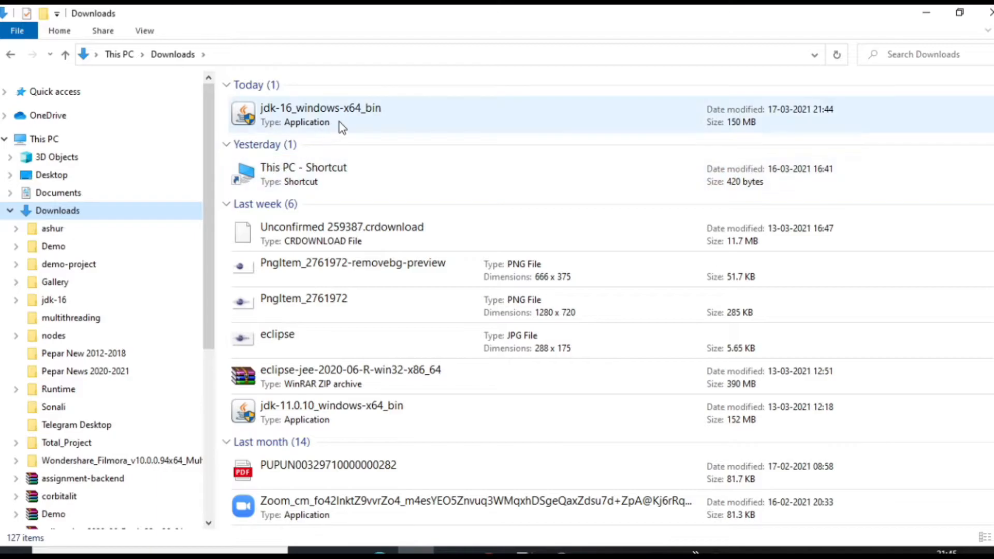
{"action": "double_click", "coordinate": [381, 119]}
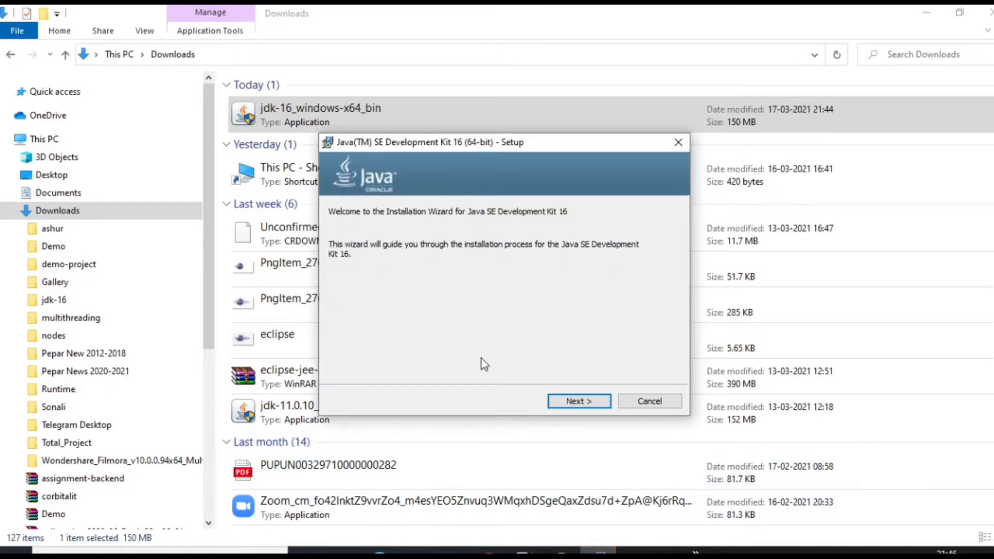
{"action": "left_click", "coordinate": [572, 401]}
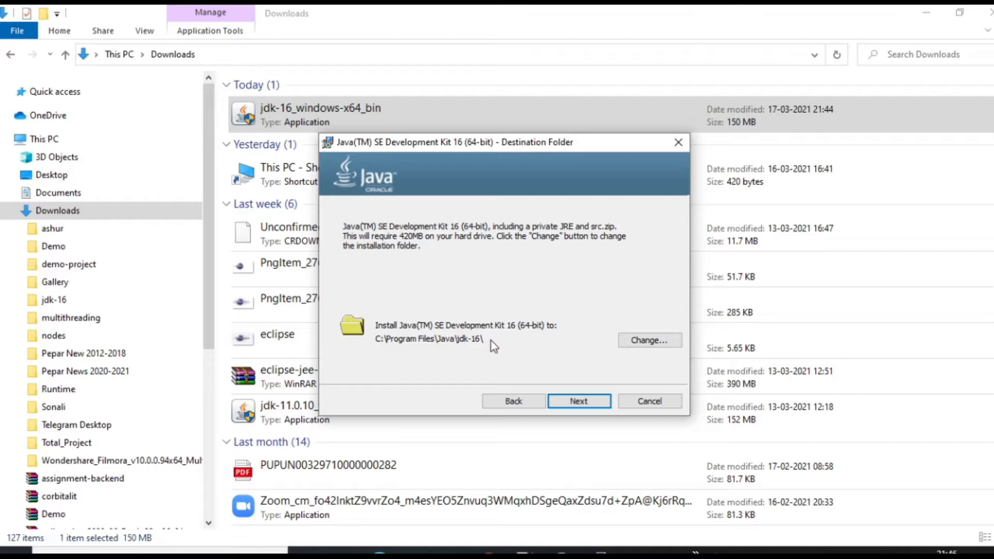
{"action": "left_click", "coordinate": [570, 401]}
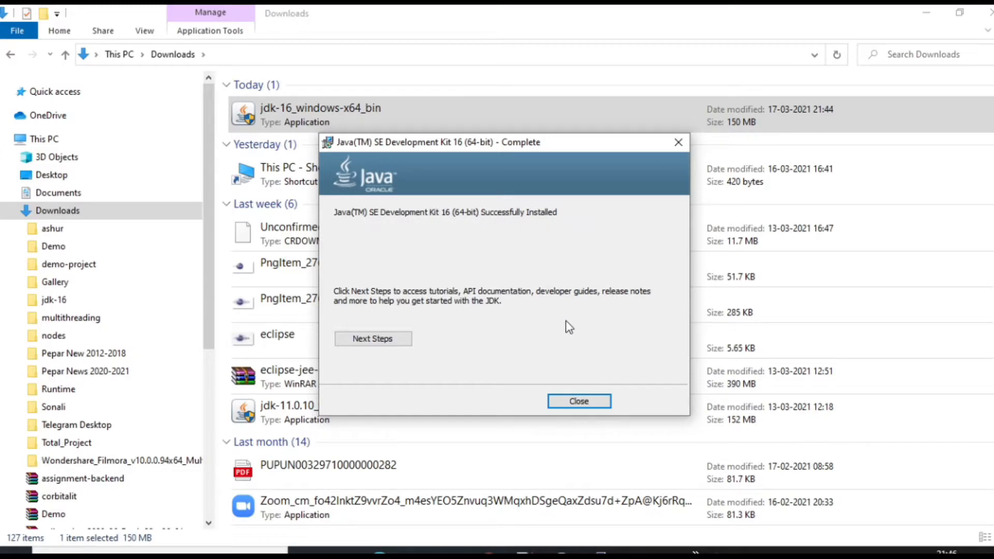
{"action": "left_click", "coordinate": [576, 403]}
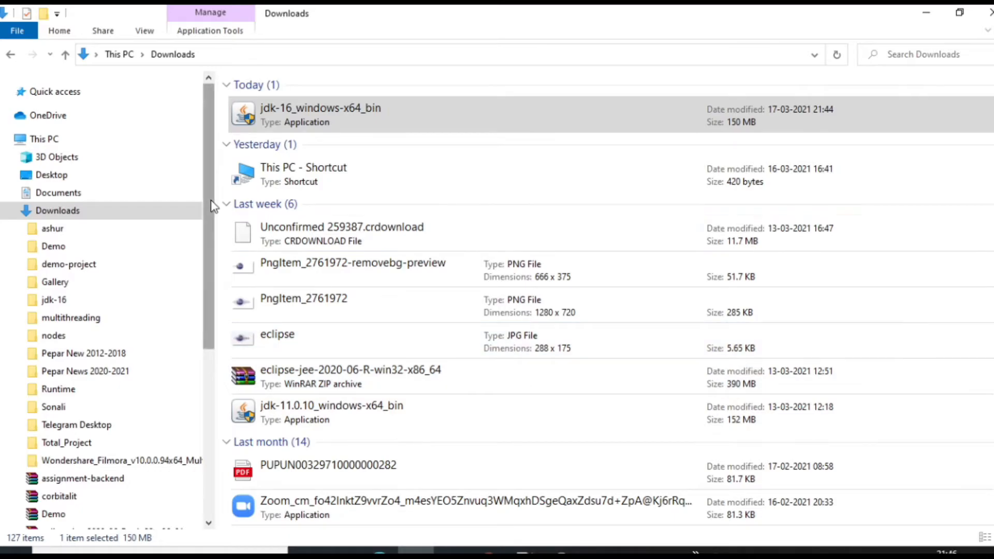
Open the installed JDK's bin folder at C:\Program Files\Java\jdk-16\bin.
{"action": "left_click", "coordinate": [105, 139]}
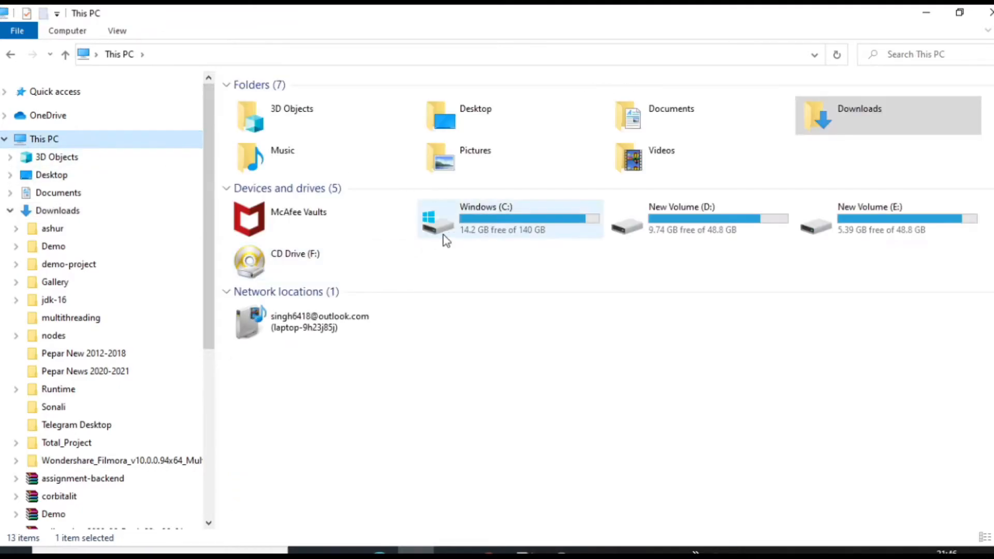
{"action": "double_click", "coordinate": [456, 236]}
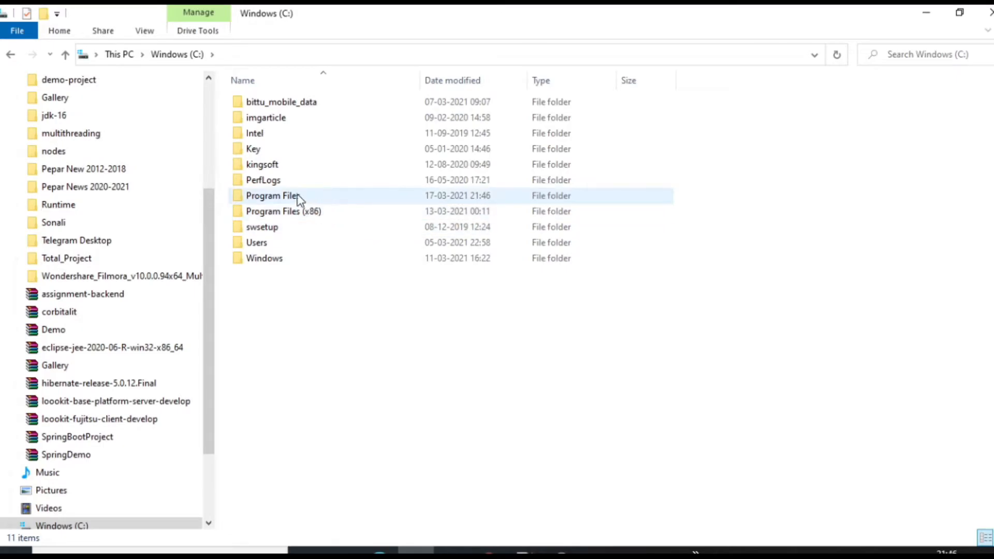
{"action": "double_click", "coordinate": [296, 196]}
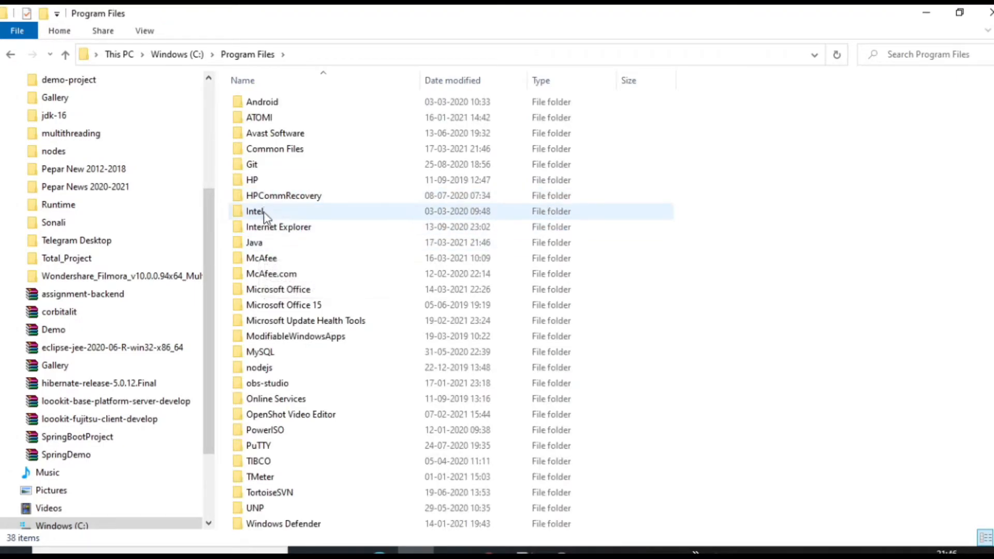
{"action": "double_click", "coordinate": [261, 242]}
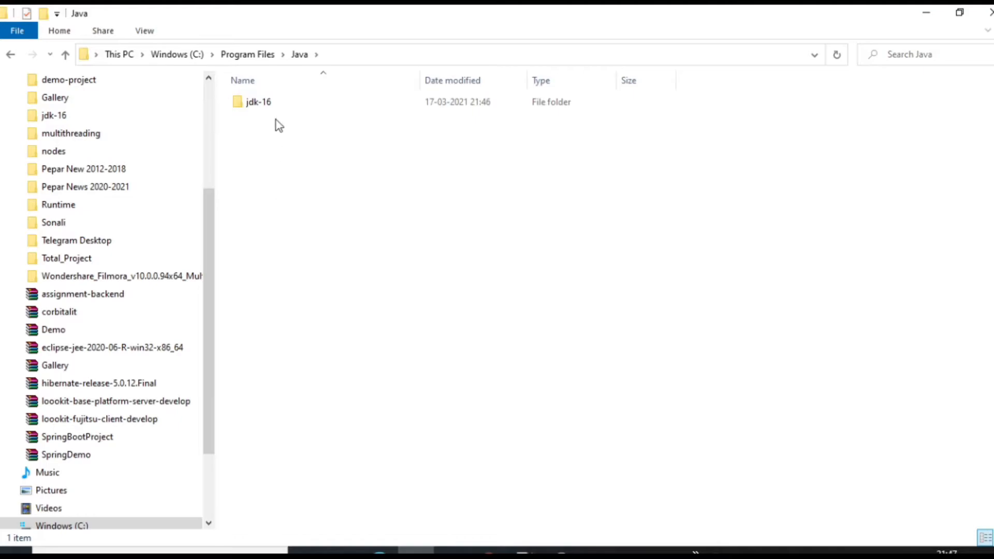
{"action": "mouse_move", "coordinate": [276, 104]}
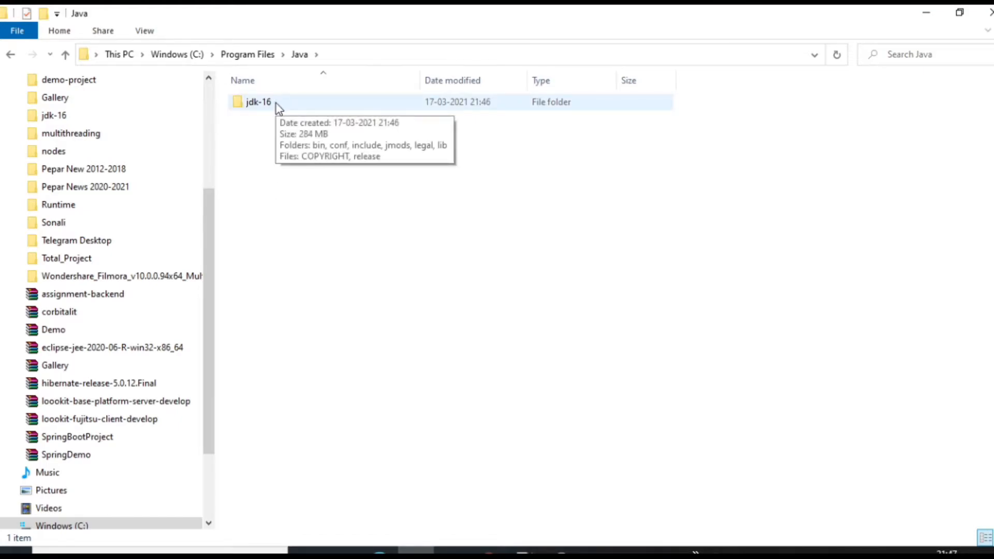
{"action": "double_click", "coordinate": [276, 103]}
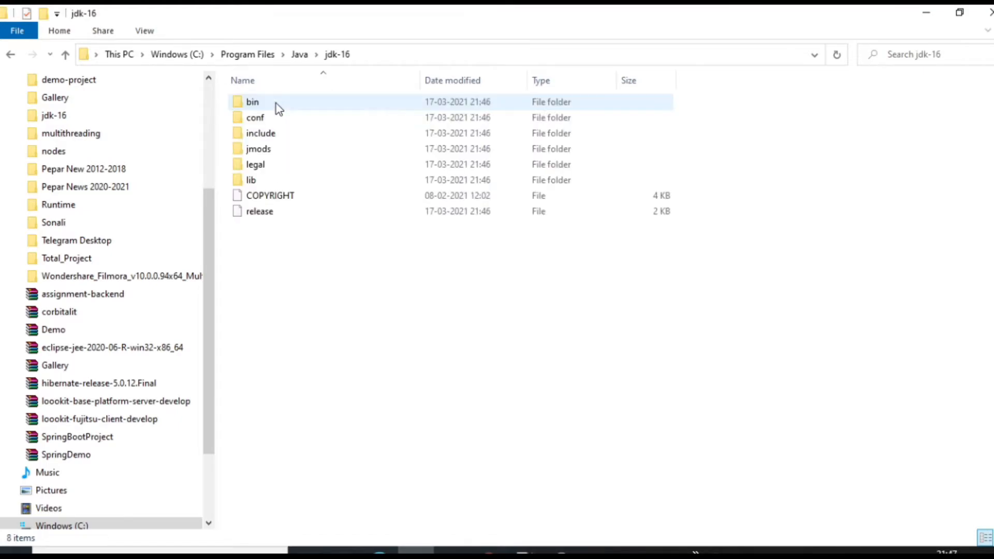
{"action": "double_click", "coordinate": [275, 104]}
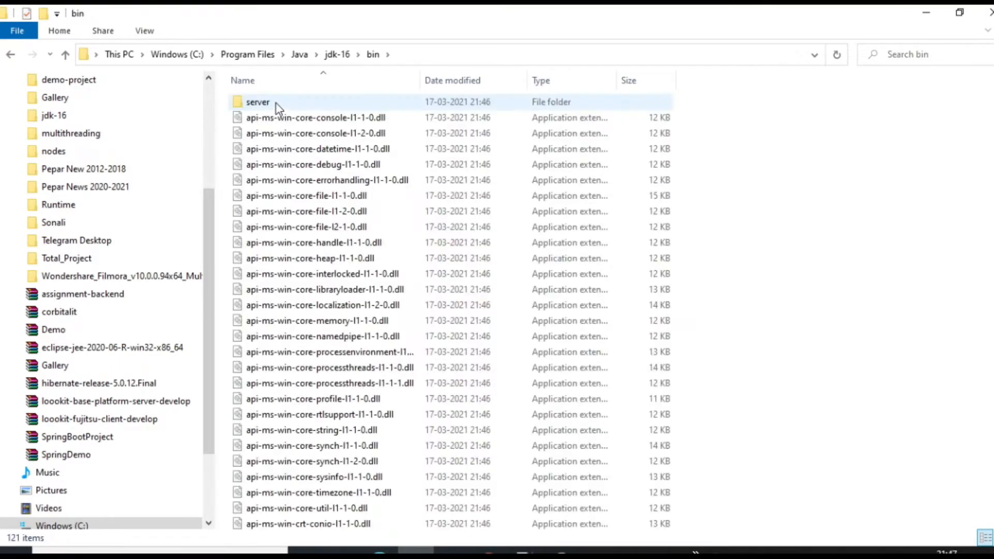
Locate the java and javac applications in the bin folder and copy the folder's full path.
{"action": "scroll", "coordinate": [413, 305], "scroll_direction": "down", "scroll_amount": 3}
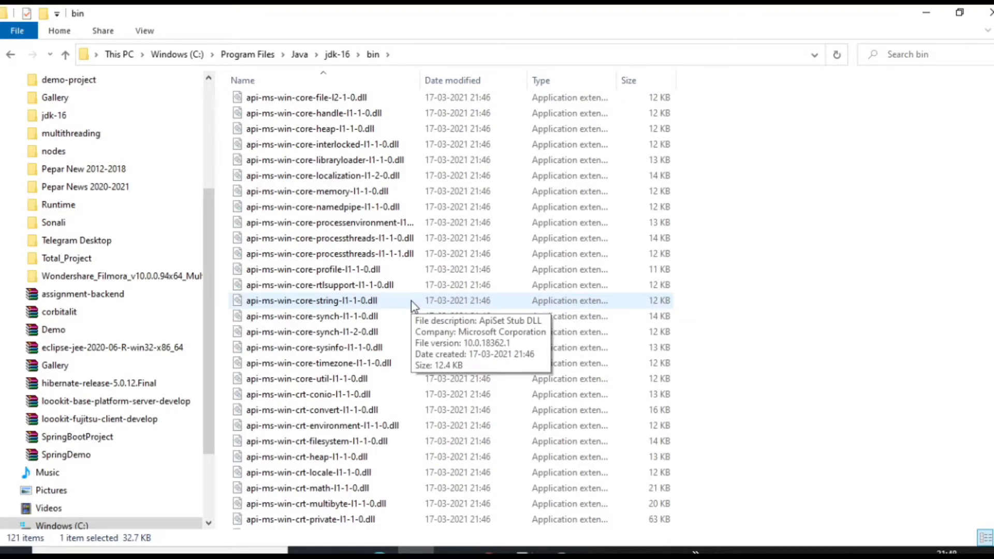
{"action": "scroll", "coordinate": [411, 301], "scroll_direction": "down", "scroll_amount": 3}
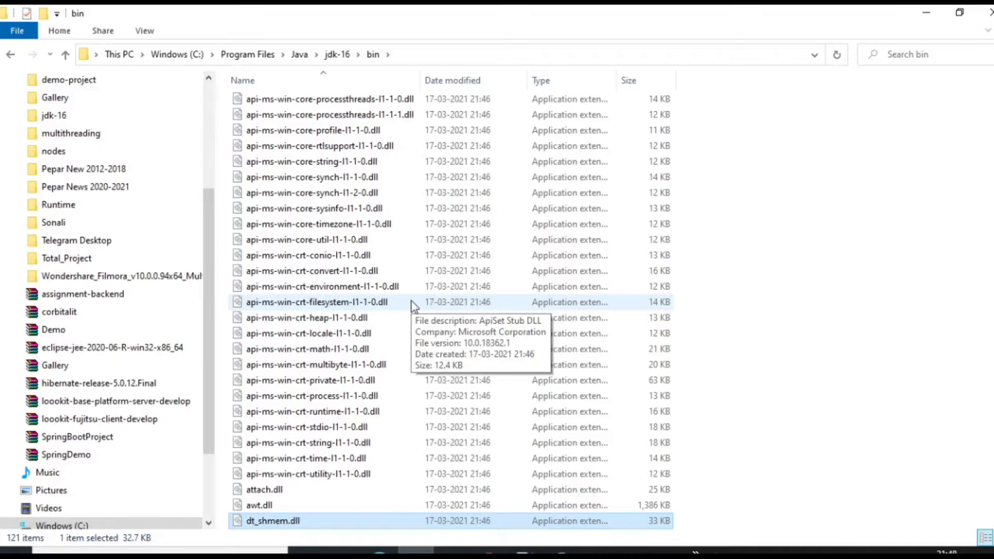
{"action": "scroll", "coordinate": [412, 306], "scroll_direction": "down", "scroll_amount": 6}
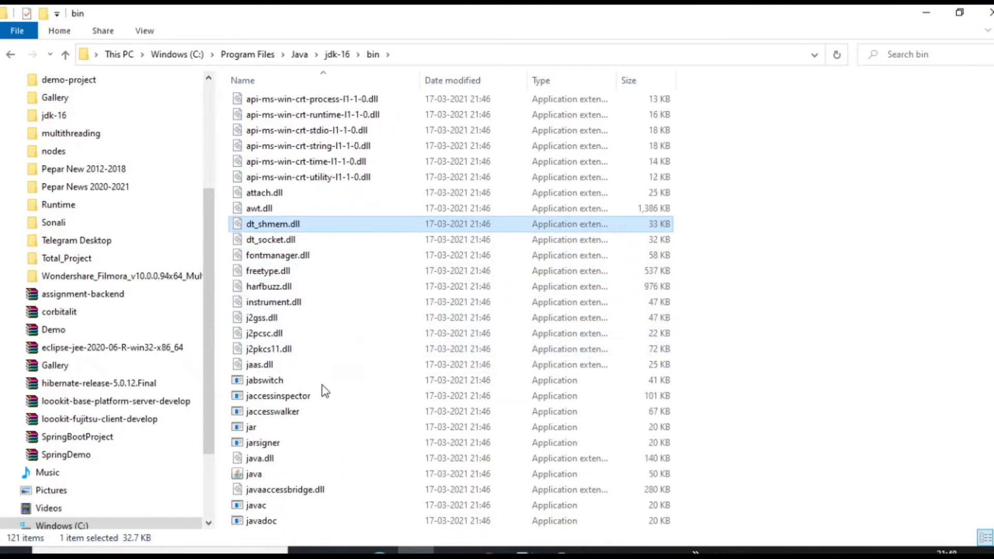
{"action": "left_click", "coordinate": [278, 473]}
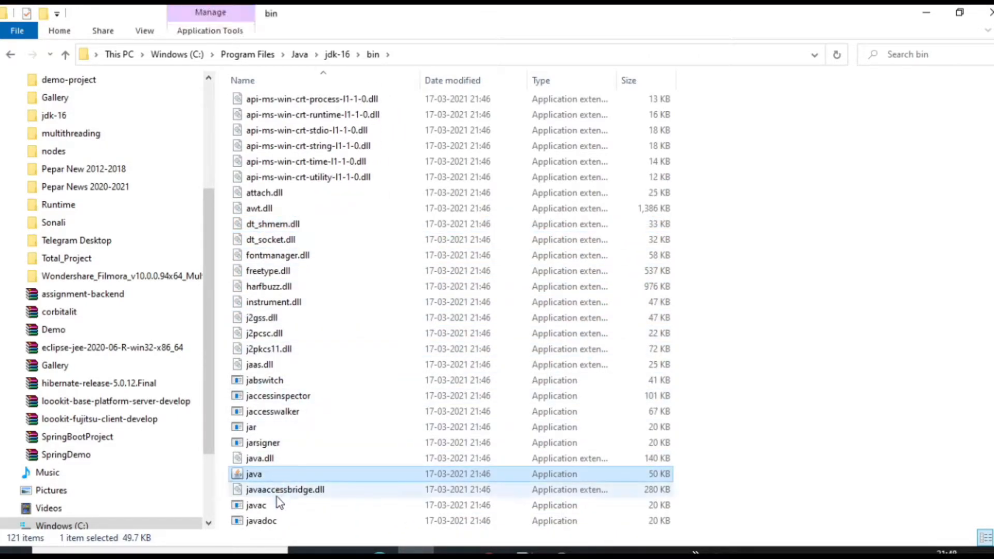
{"action": "left_click", "coordinate": [277, 504]}
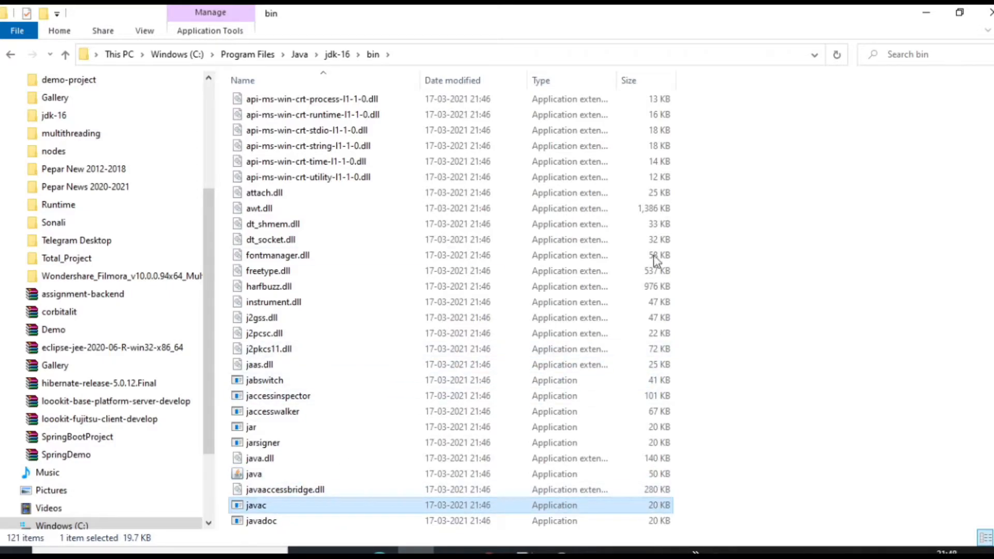
{"action": "left_click", "coordinate": [459, 54]}
{"action": "key", "text": "ctrl+c"}
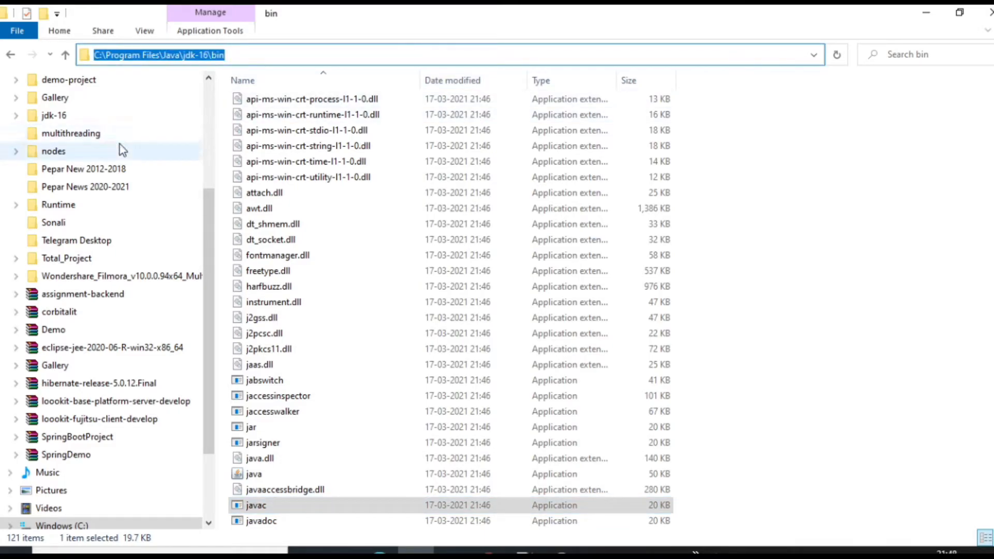
Open the Environment Variables settings from This PC's properties through the advanced system settings.
{"action": "scroll", "coordinate": [122, 150], "scroll_direction": "up", "scroll_amount": 2}
{"action": "scroll", "coordinate": [122, 151], "scroll_direction": "up", "scroll_amount": 2}
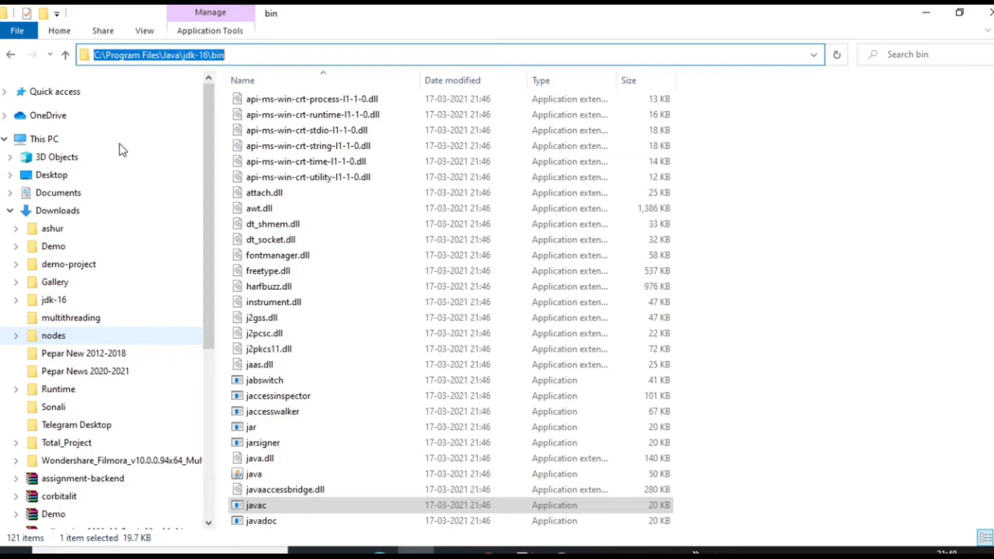
{"action": "right_click", "coordinate": [60, 144]}
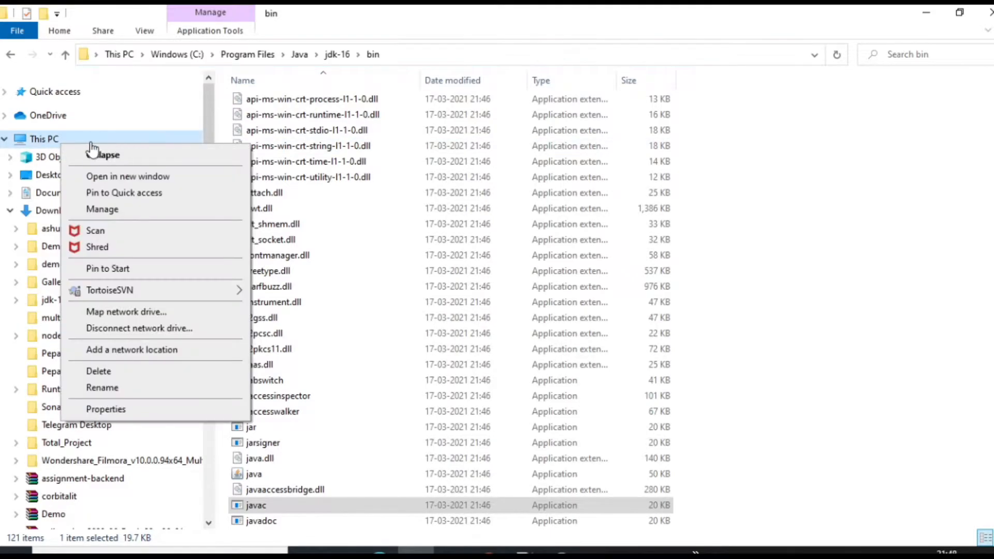
{"action": "left_click", "coordinate": [54, 145]}
{"action": "right_click", "coordinate": [54, 146]}
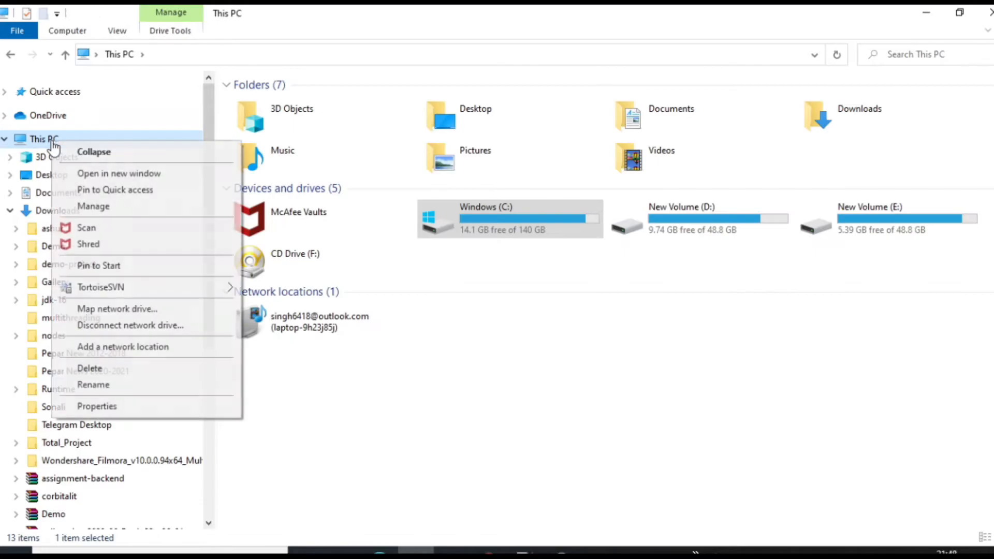
{"action": "left_click", "coordinate": [113, 408]}
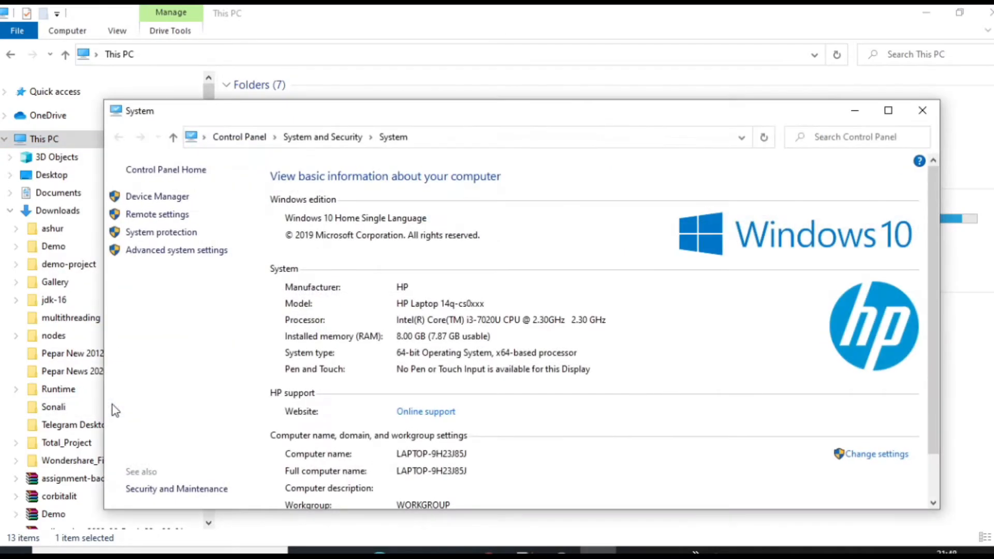
{"action": "left_click", "coordinate": [172, 253]}
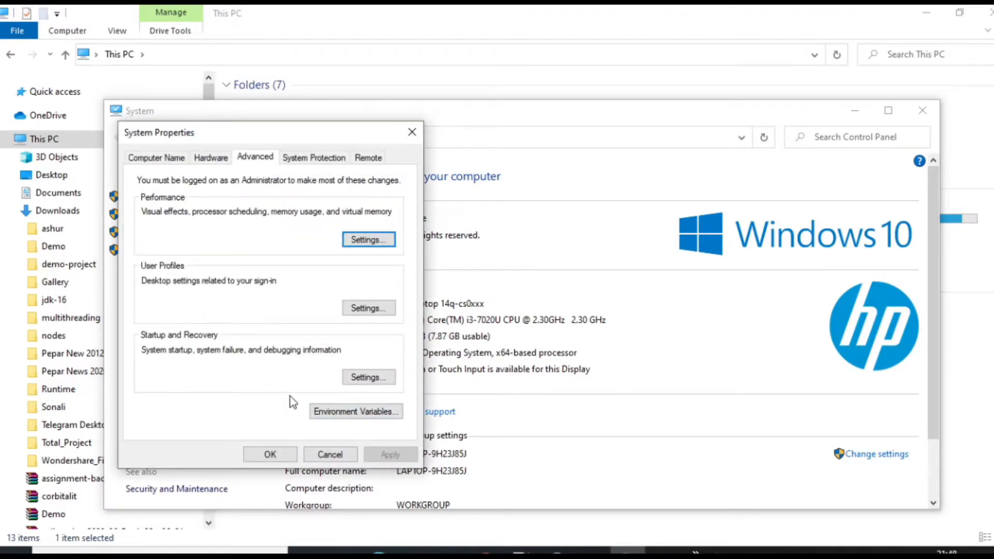
{"action": "left_click", "coordinate": [336, 412]}
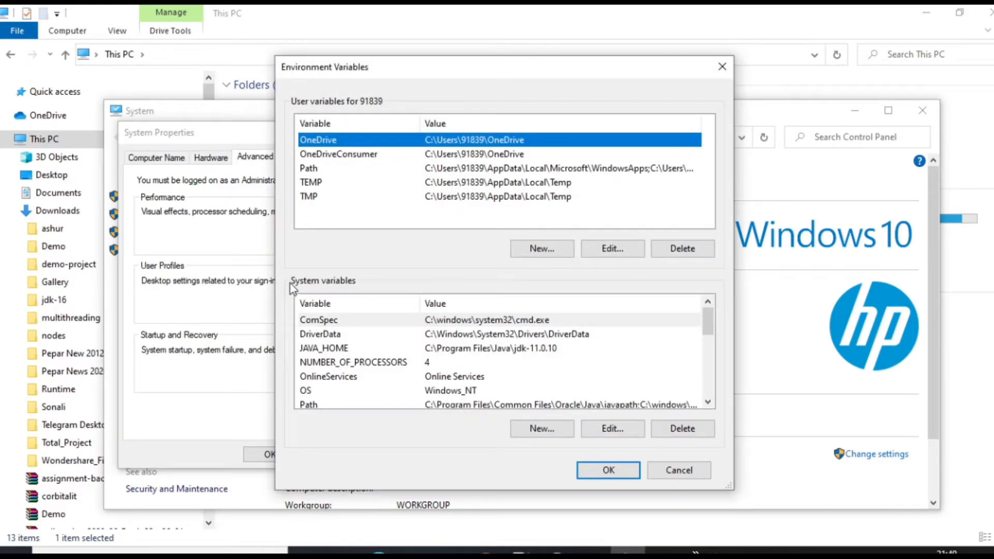
Open the system variable Path for editing.
{"action": "scroll", "coordinate": [417, 339], "scroll_direction": "down", "scroll_amount": 1}
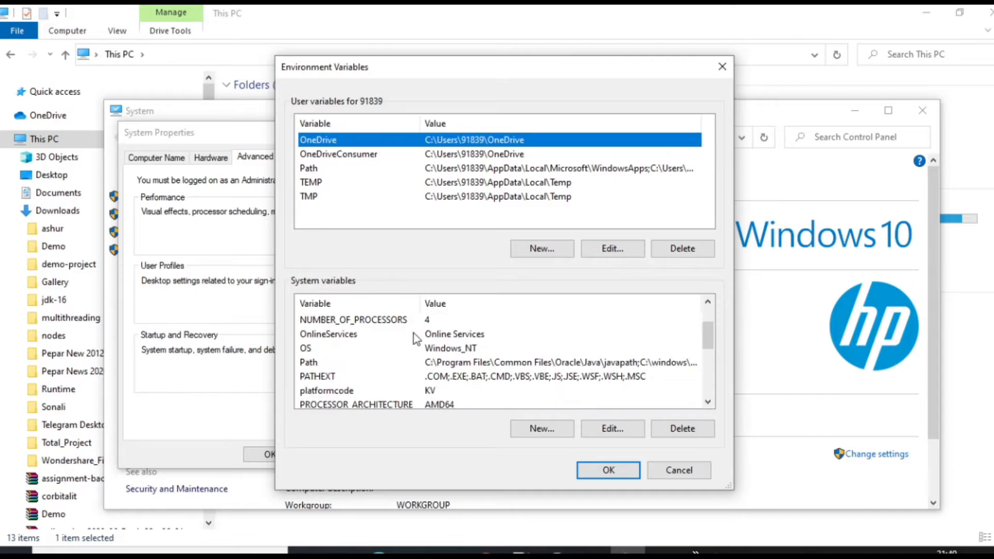
{"action": "left_click", "coordinate": [340, 365]}
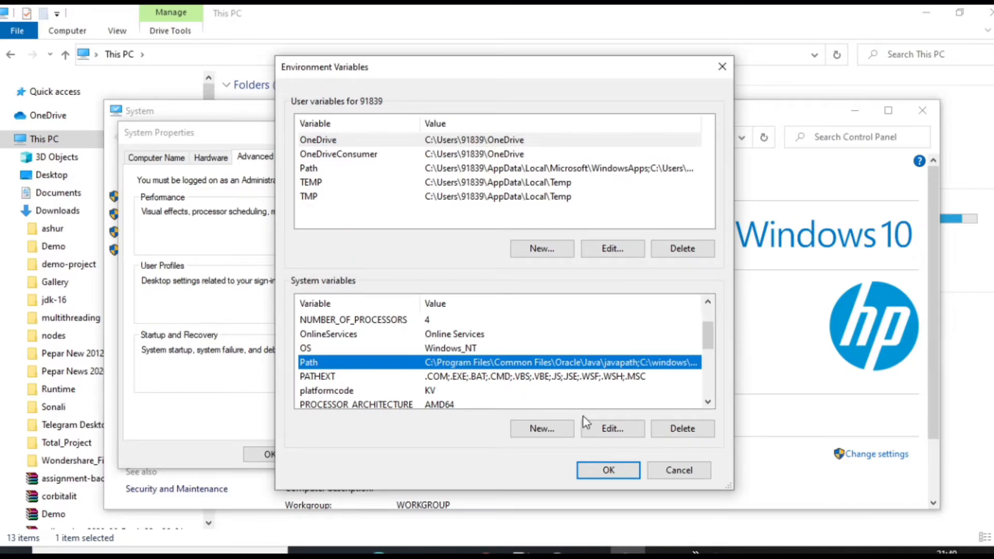
{"action": "left_click", "coordinate": [601, 430]}
Examine the existing entries of the system Path variable, such as nodejs, TortoiseSVN, PuTTY and Git.
{"action": "left_click", "coordinate": [426, 189]}
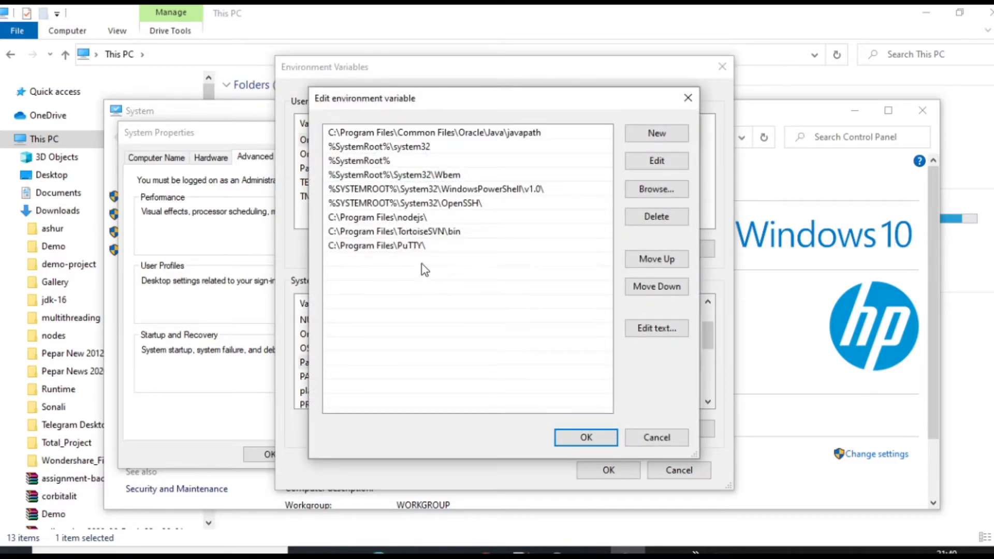
{"action": "left_click", "coordinate": [423, 262]}
{"action": "left_click", "coordinate": [422, 264]}
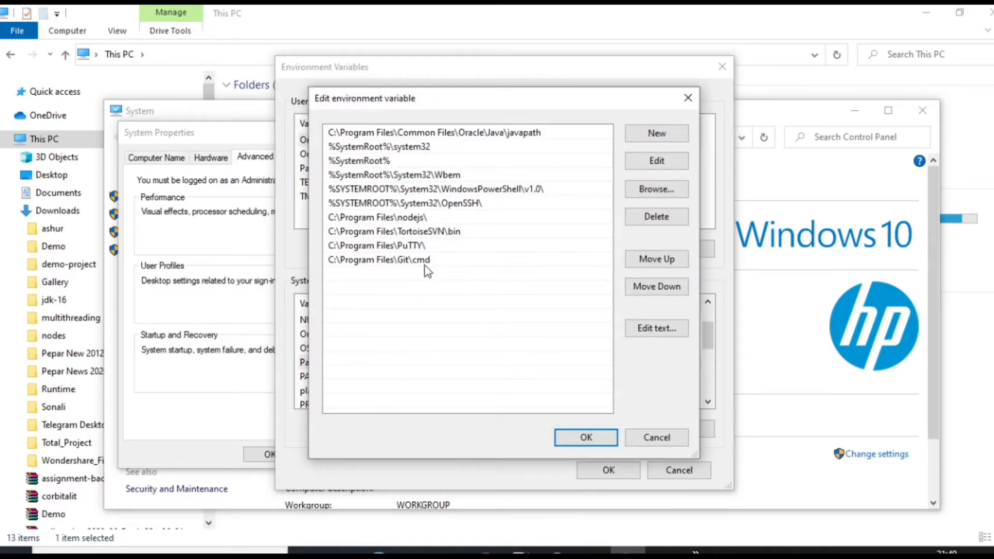
{"action": "key", "text": "Return"}
{"action": "left_click", "coordinate": [442, 247]}
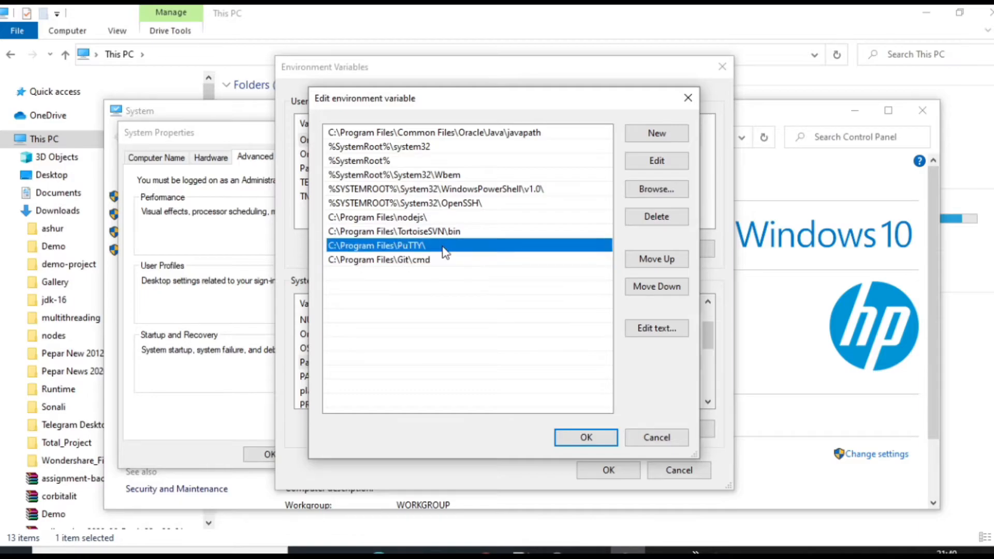
{"action": "left_click", "coordinate": [452, 232]}
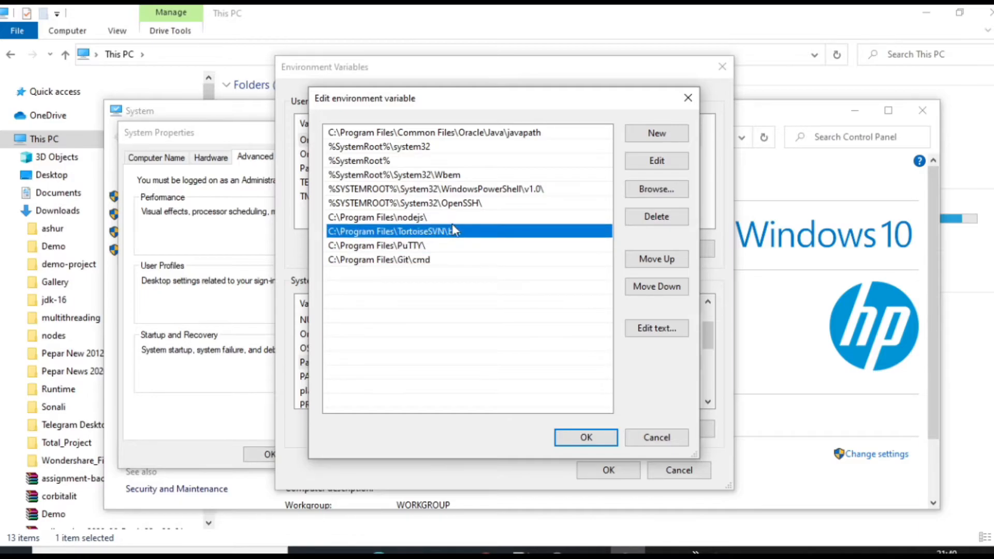
{"action": "left_click", "coordinate": [447, 217]}
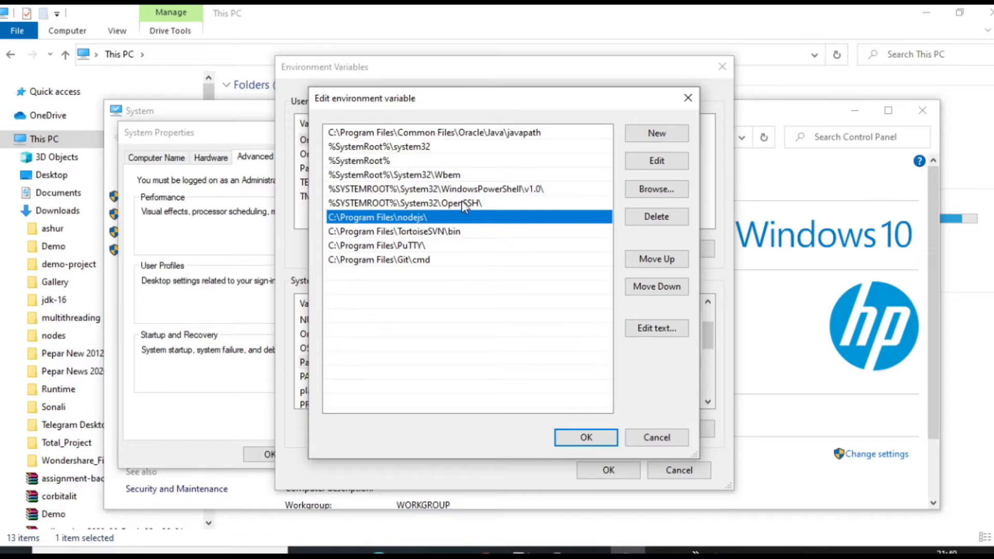
{"action": "left_click", "coordinate": [466, 204]}
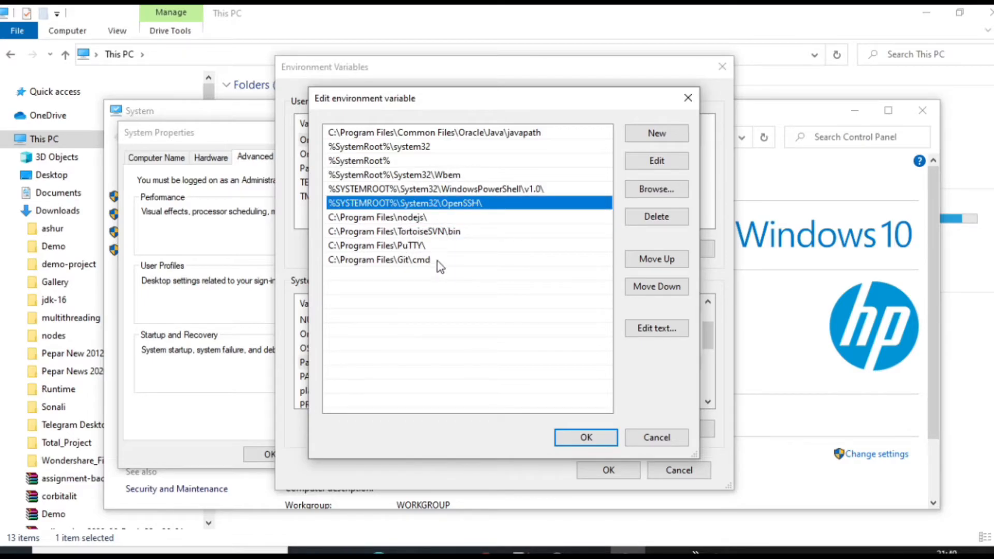
{"action": "left_click", "coordinate": [451, 274]}
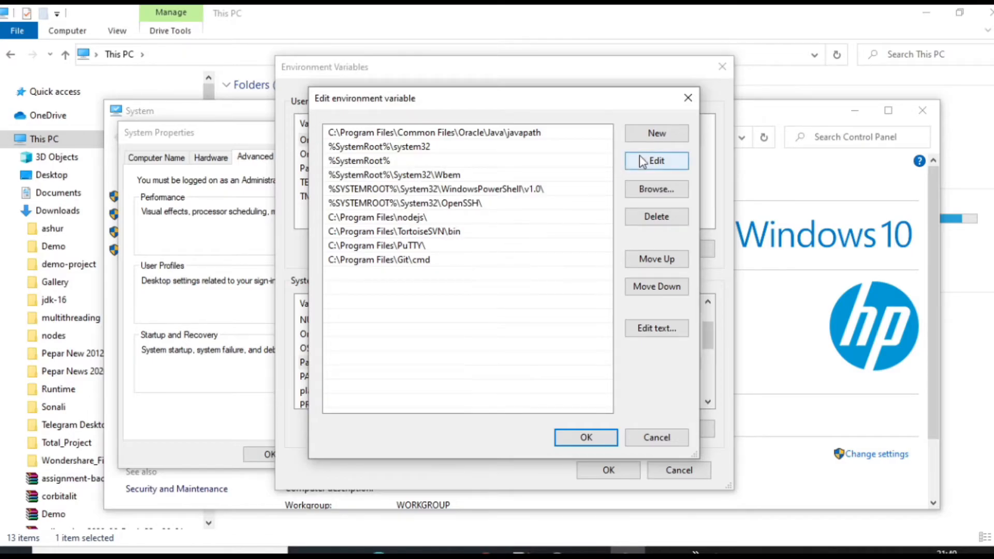
Add the copied path C:\Program Files\Java\jdk-16\bin as a new Path entry, save the changes and close the system settings windows.
{"action": "left_click", "coordinate": [666, 132]}
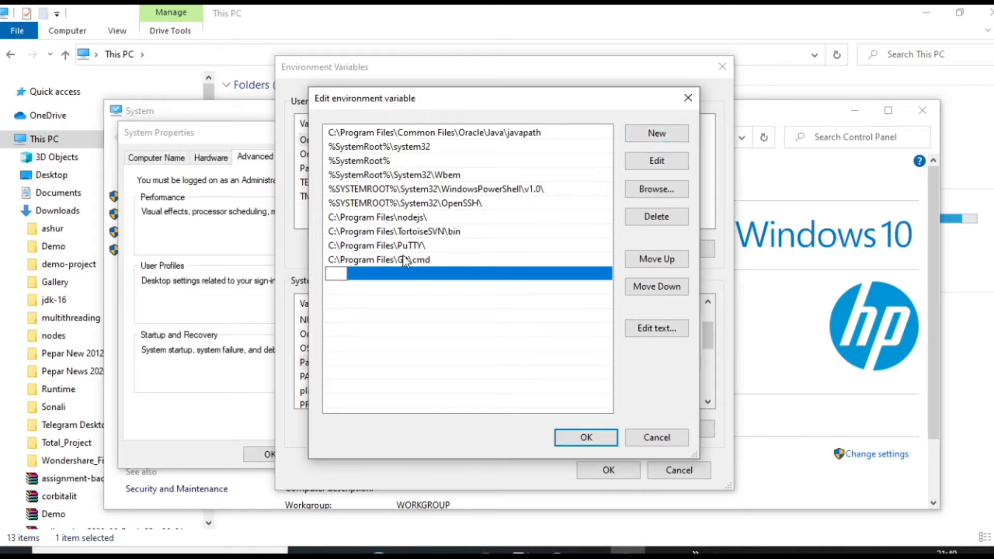
{"action": "key", "text": "ctrl+v"}
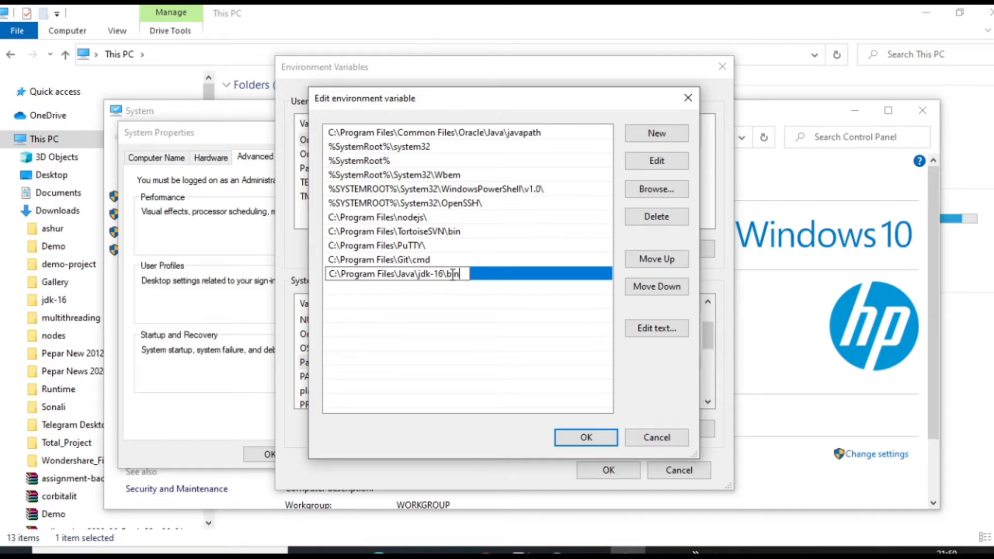
{"action": "left_click", "coordinate": [548, 348]}
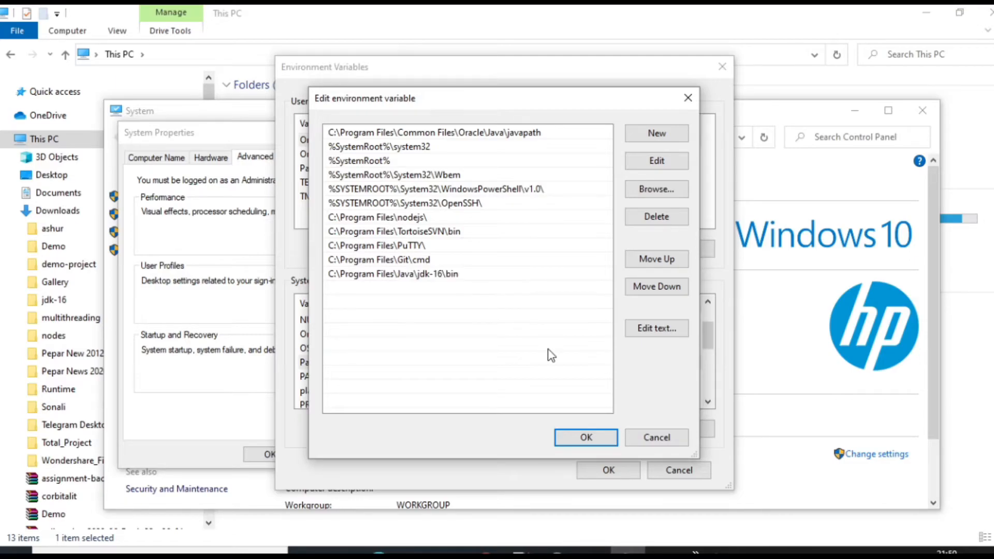
{"action": "left_click", "coordinate": [583, 436]}
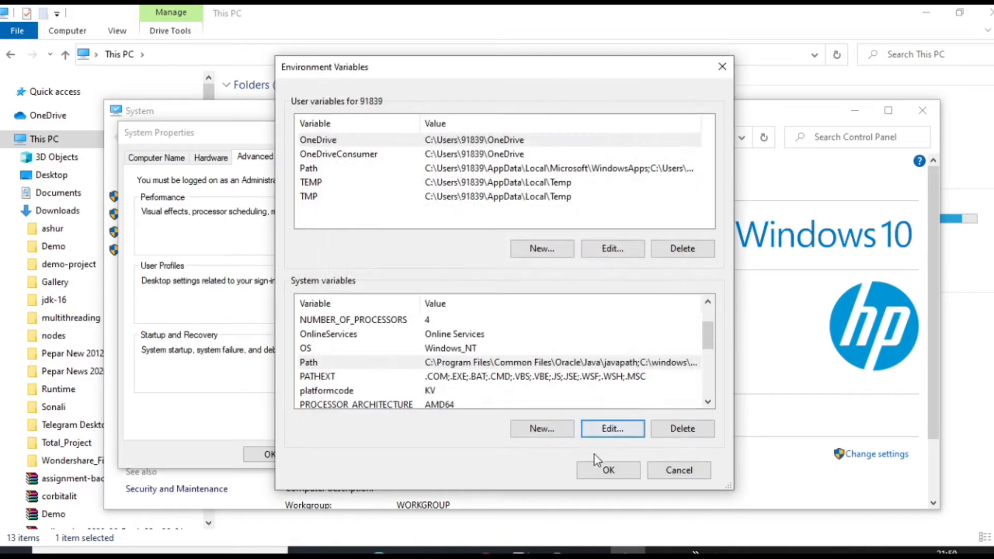
{"action": "left_click", "coordinate": [604, 471]}
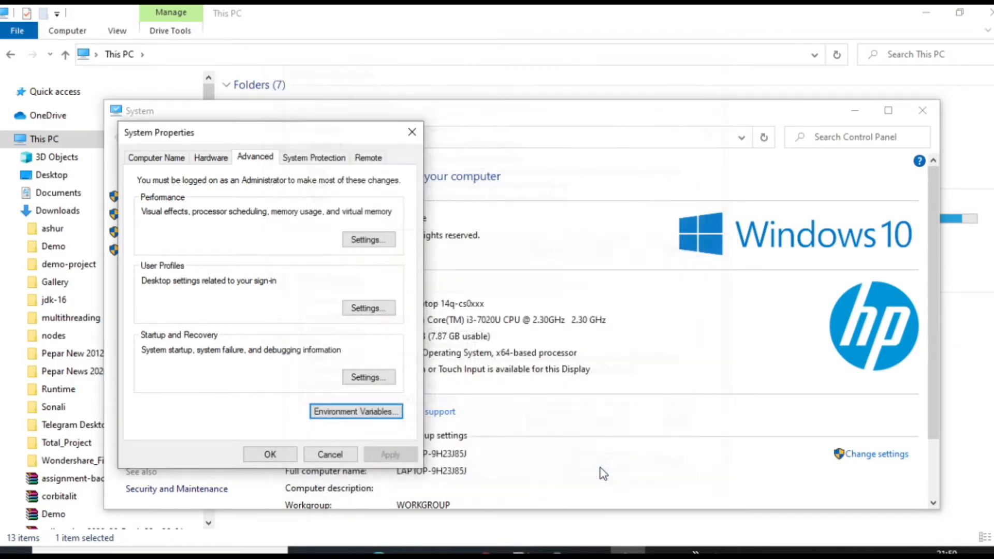
{"action": "left_click", "coordinate": [284, 452]}
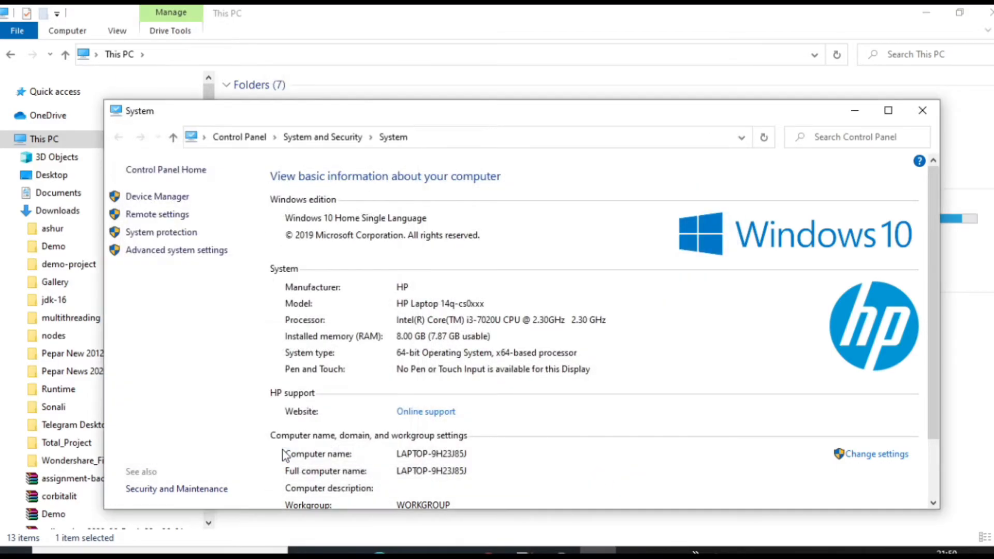
{"action": "left_click", "coordinate": [932, 115]}
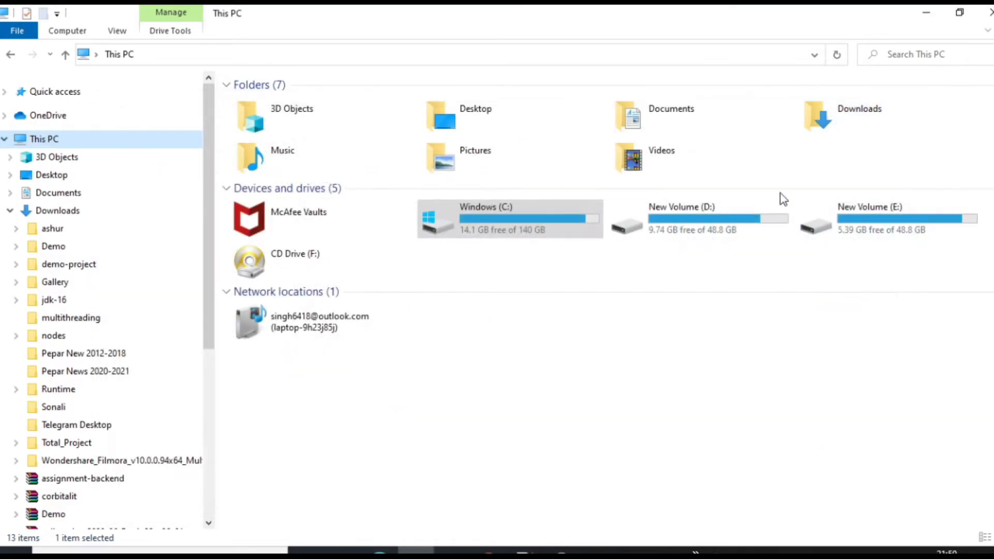
{"action": "left_click", "coordinate": [566, 325]}
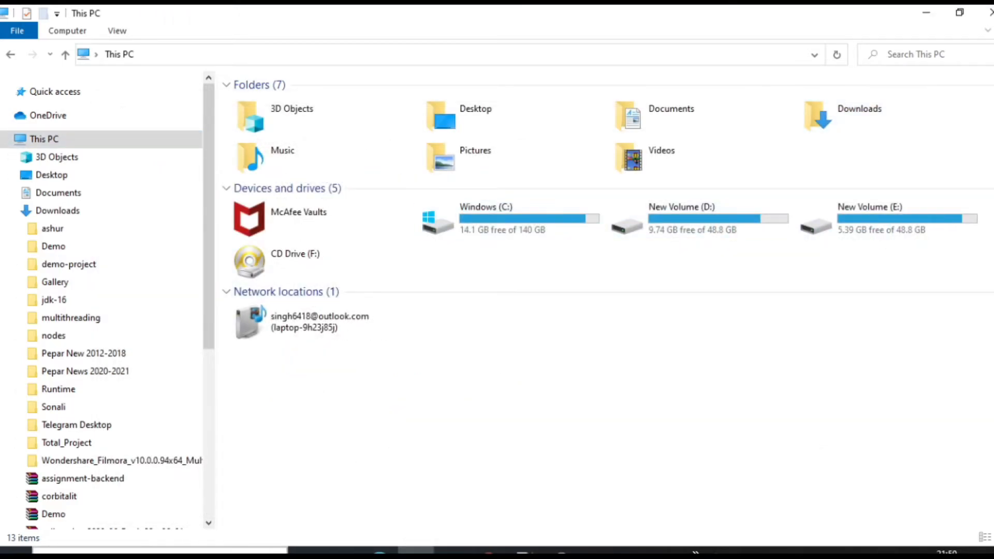
Open Command Prompt and query the installed Java version with java --version.
{"action": "left_click", "coordinate": [261, 550]}
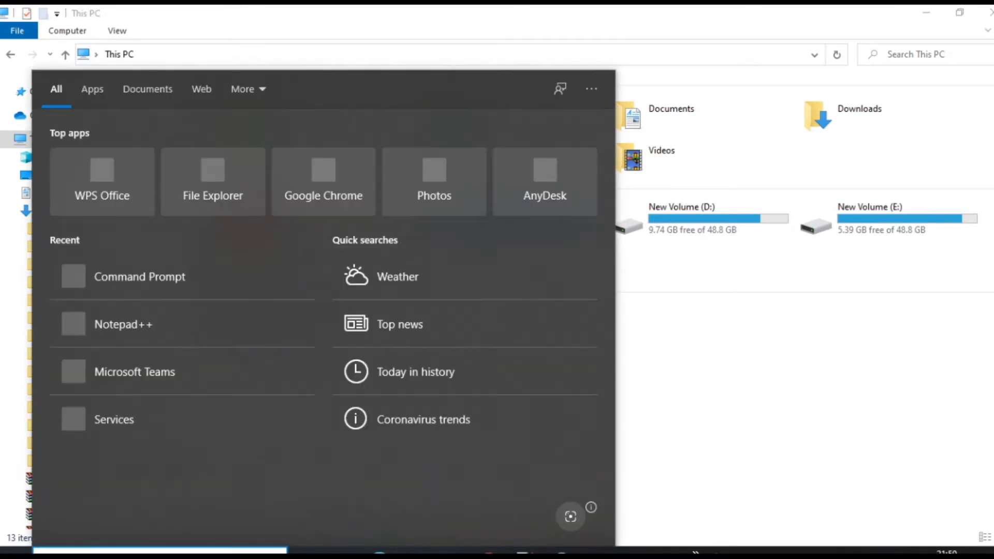
{"action": "type", "text": "cmd"}
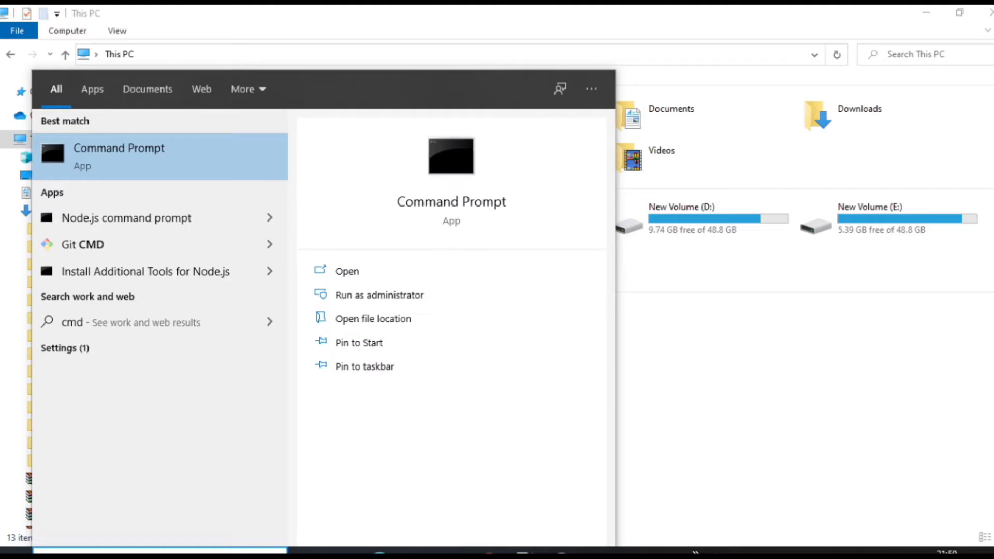
{"action": "key", "text": "Return"}
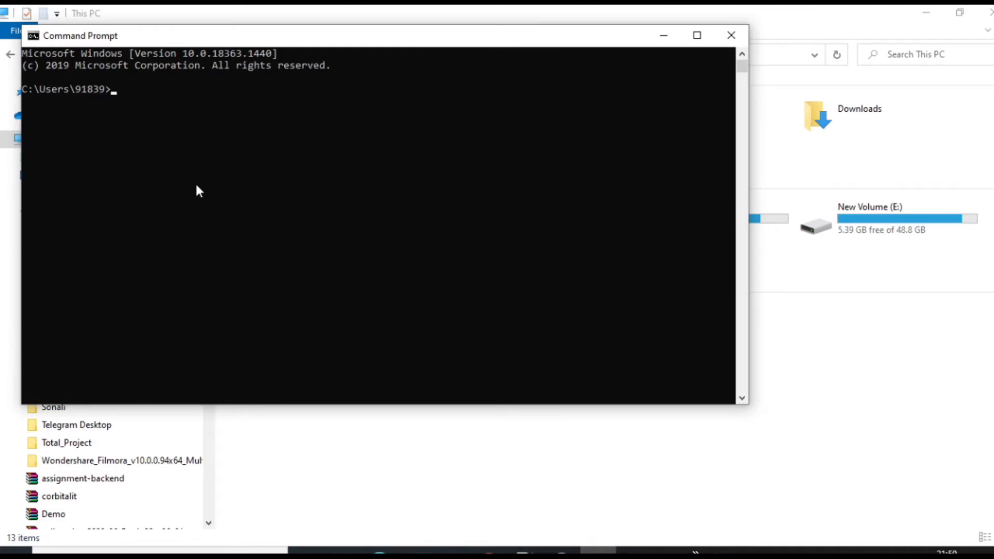
{"action": "type", "text": "java --version"}
{"action": "key", "text": "Return"}
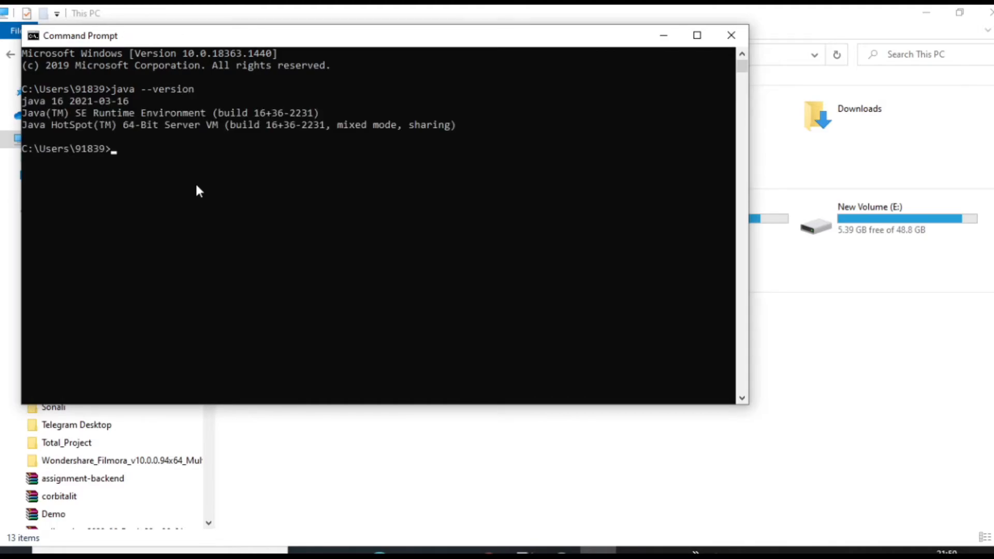
Check the Java version number and release date in the command output and close Command Prompt.
{"action": "left_click_drag", "start_coordinate": [24, 101], "coordinate": [63, 102]}
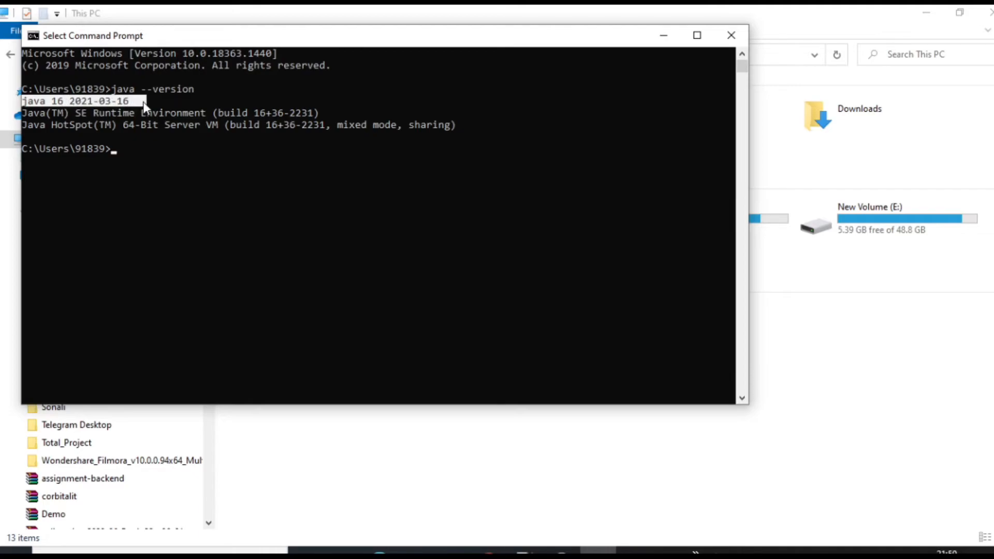
{"action": "left_click", "coordinate": [83, 103]}
{"action": "left_click_drag", "start_coordinate": [72, 98], "coordinate": [124, 102]}
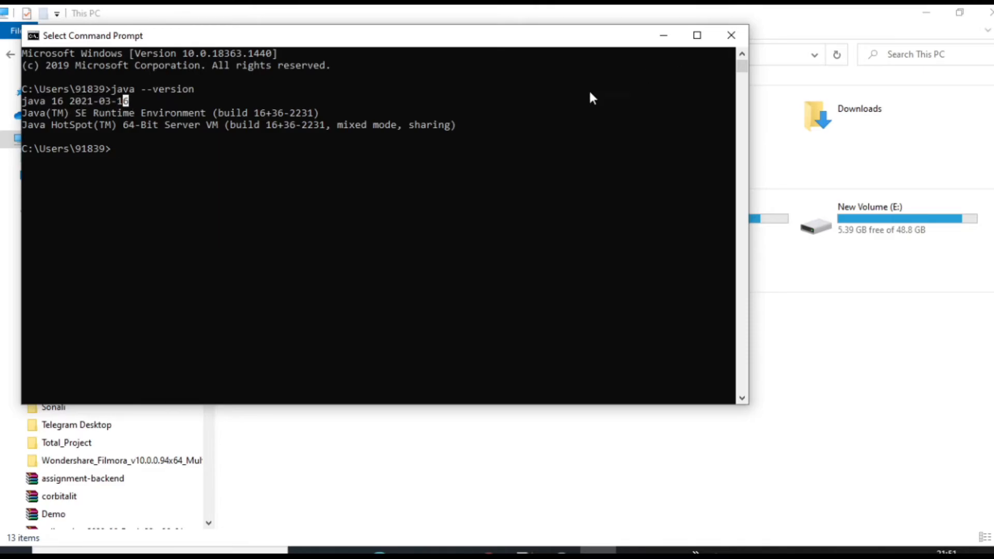
{"action": "left_click", "coordinate": [345, 162]}
{"action": "left_click", "coordinate": [730, 35]}
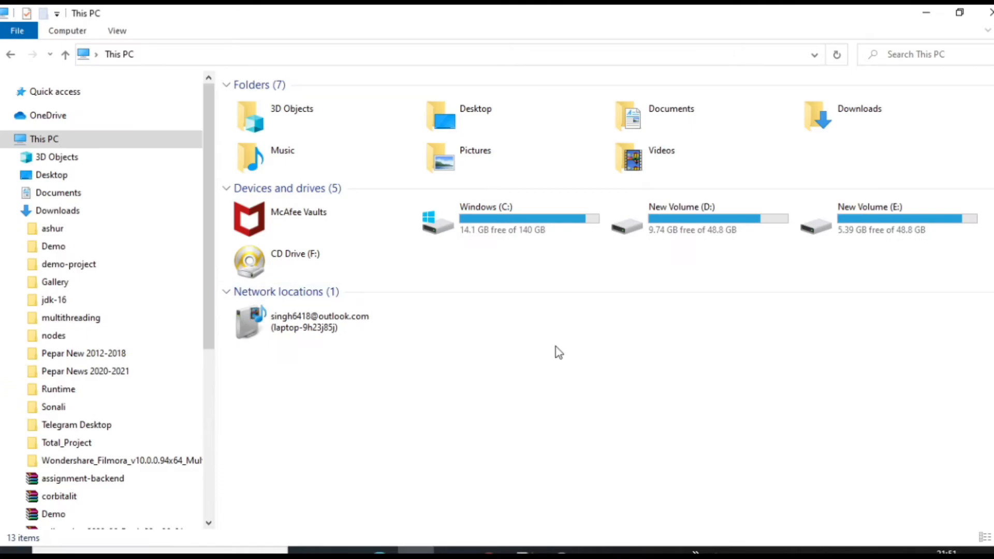
Launch Eclipse from the eclipse folder on New Volume (E:), using E:\DemoProject as the workspace.
{"action": "double_click", "coordinate": [882, 226]}
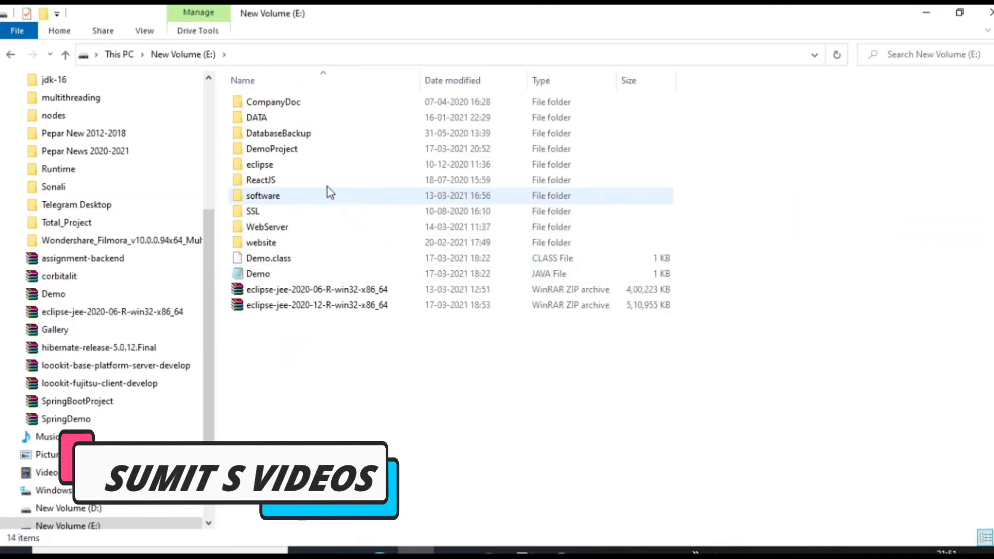
{"action": "double_click", "coordinate": [303, 165]}
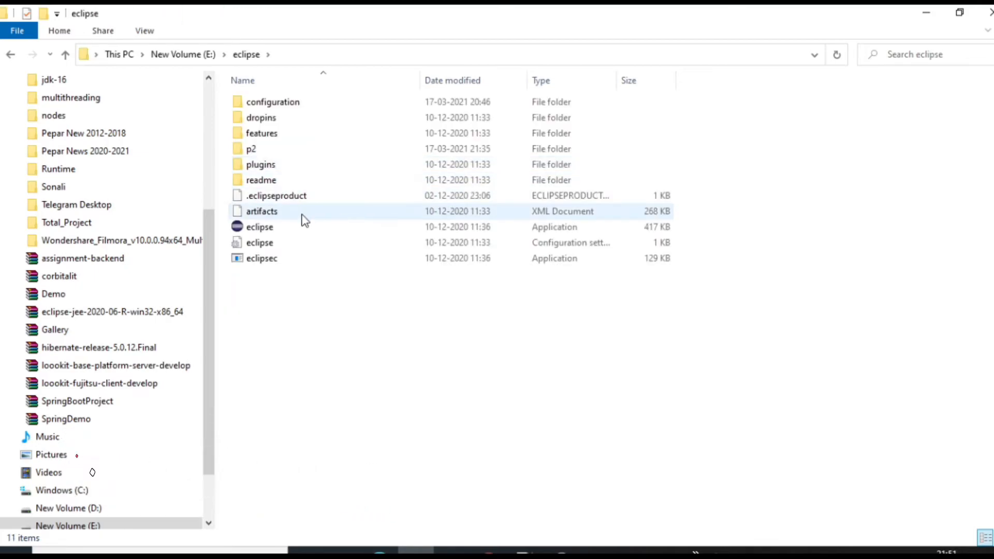
{"action": "double_click", "coordinate": [306, 233]}
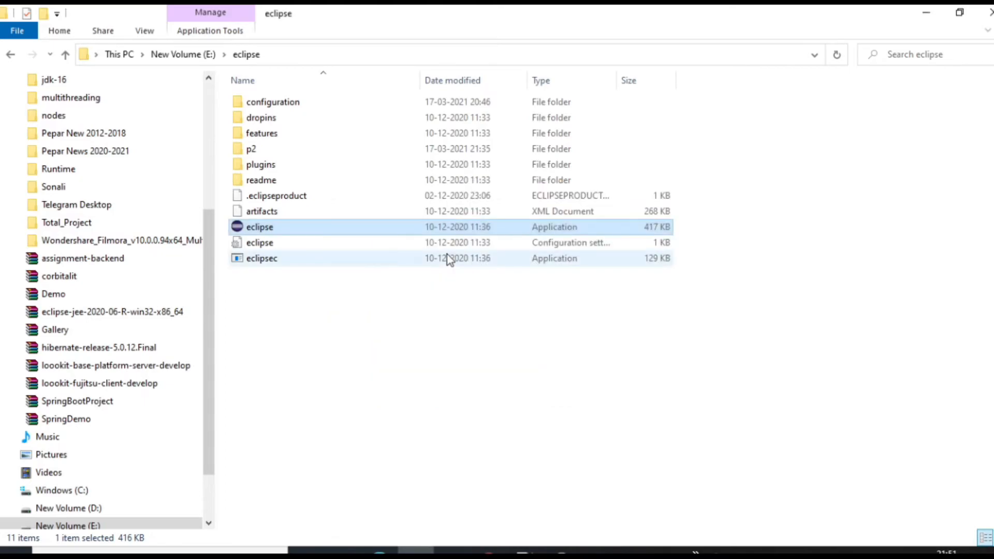
{"action": "double_click", "coordinate": [495, 224]}
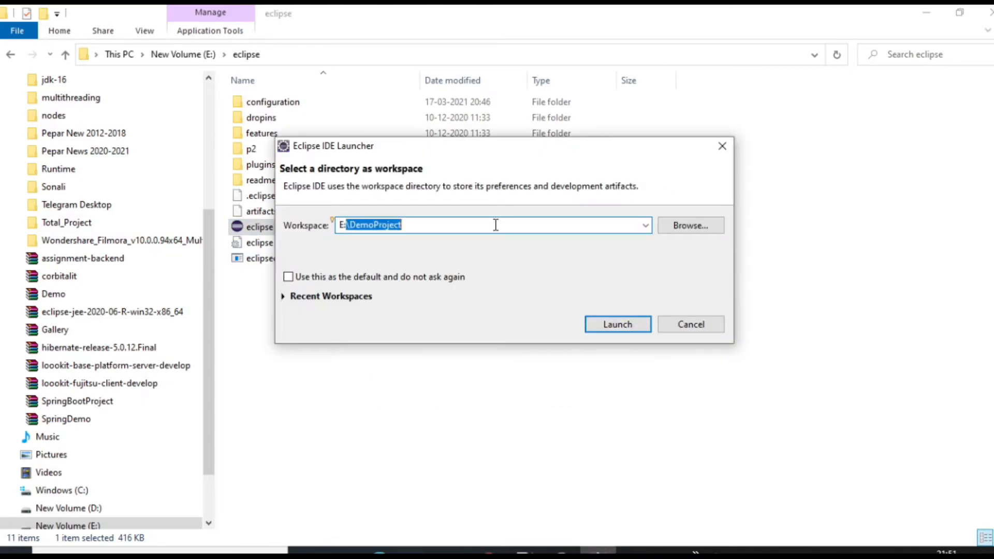
{"action": "left_click", "coordinate": [618, 325]}
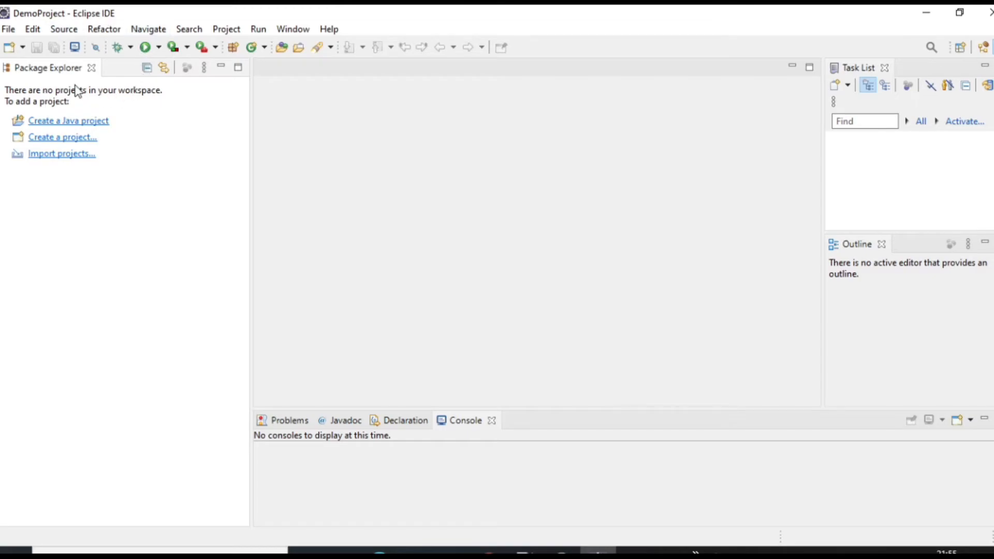
Create a Java project named DemoApp with jdk-16 as its project-specific JRE and without a module-info.java file.
{"action": "left_click", "coordinate": [9, 30]}
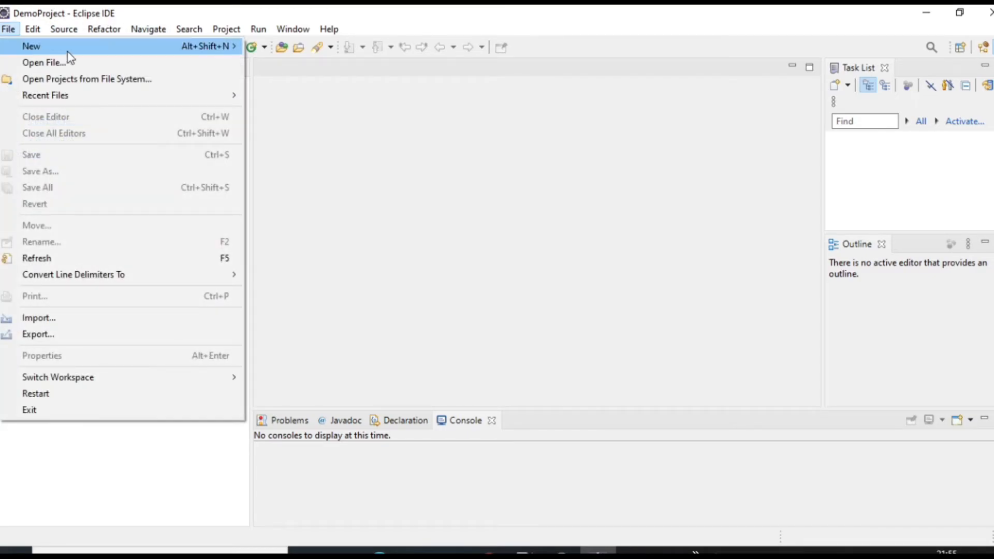
{"action": "mouse_move", "coordinate": [137, 49]}
{"action": "left_click", "coordinate": [305, 48]}
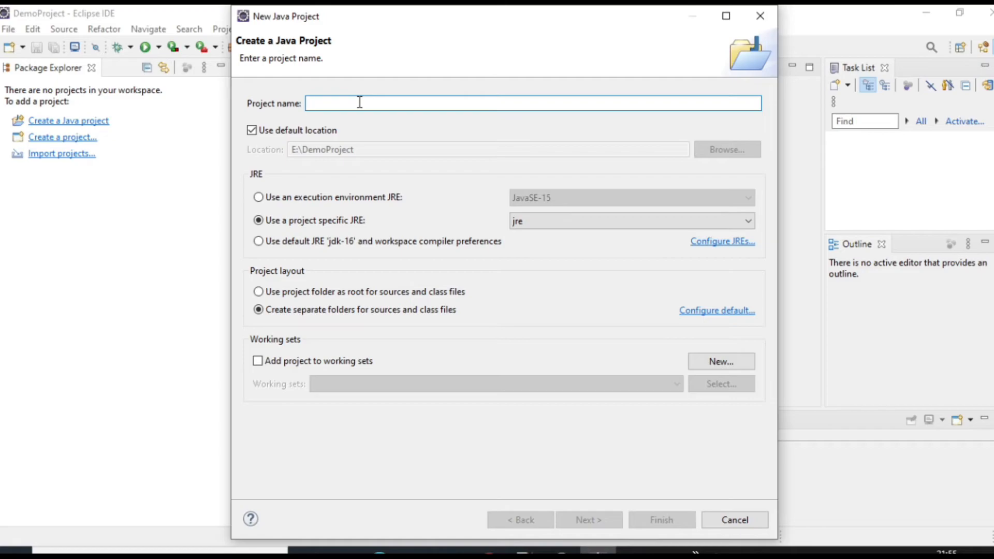
{"action": "type", "text": "Demo"}
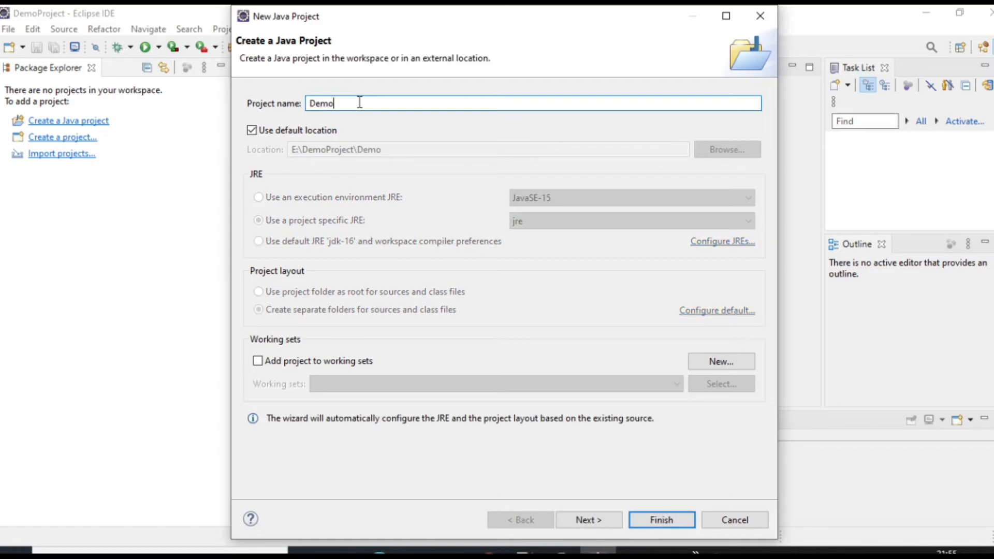
{"action": "type", "text": "App"}
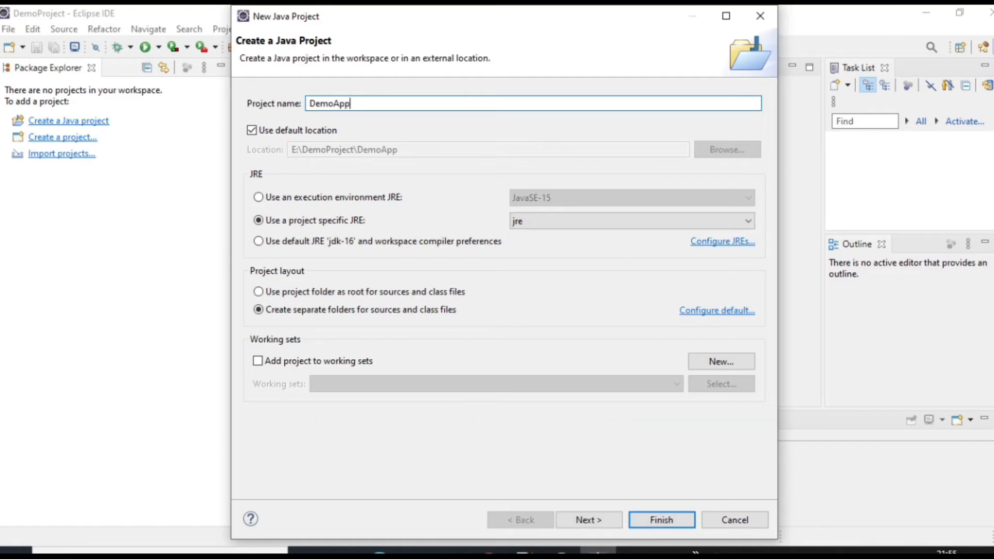
{"action": "left_click", "coordinate": [527, 223]}
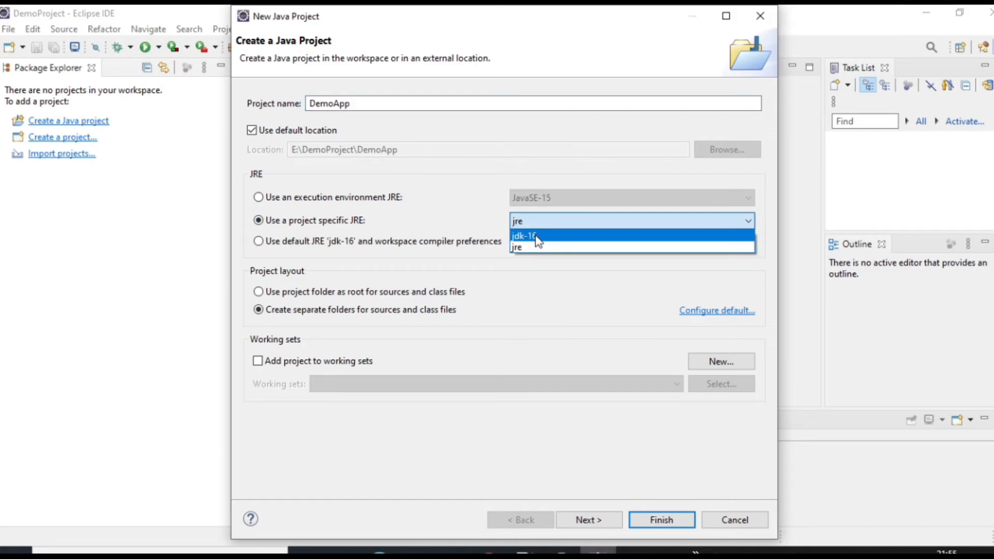
{"action": "left_click", "coordinate": [548, 239]}
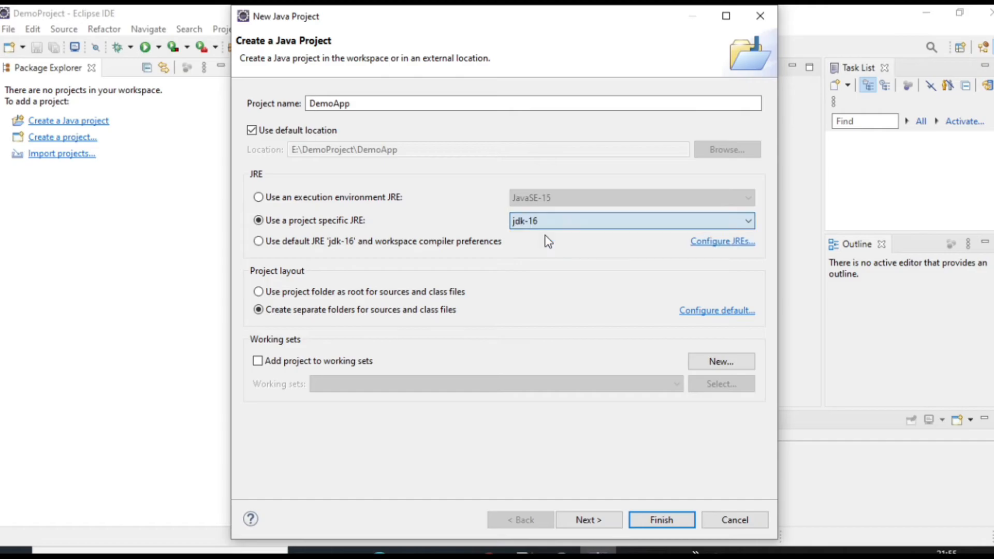
{"action": "left_click", "coordinate": [584, 518]}
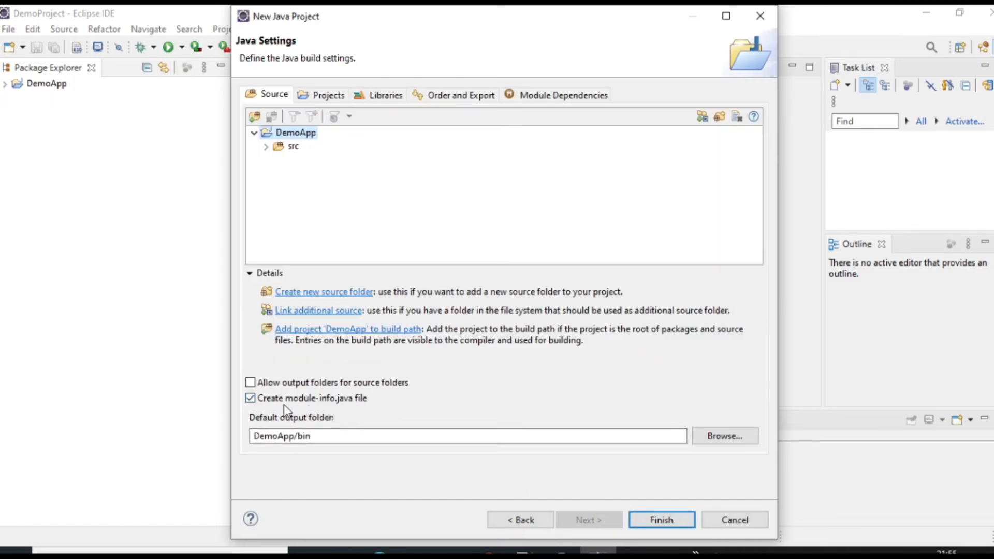
{"action": "left_click", "coordinate": [250, 398]}
{"action": "left_click", "coordinate": [650, 519]}
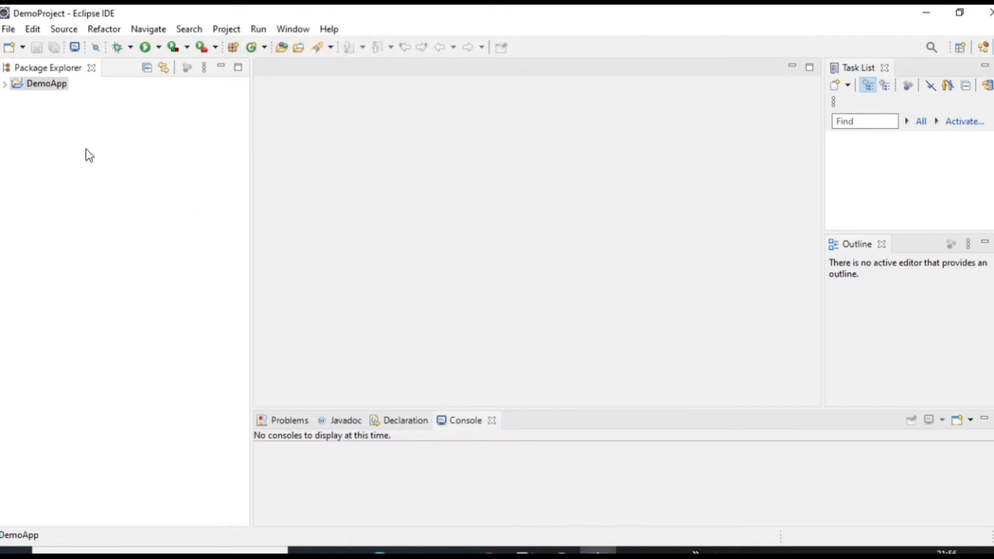
Create a public class named Sample in package pack under DemoApp's src folder, including a public static void main method stub.
{"action": "left_click", "coordinate": [6, 84]}
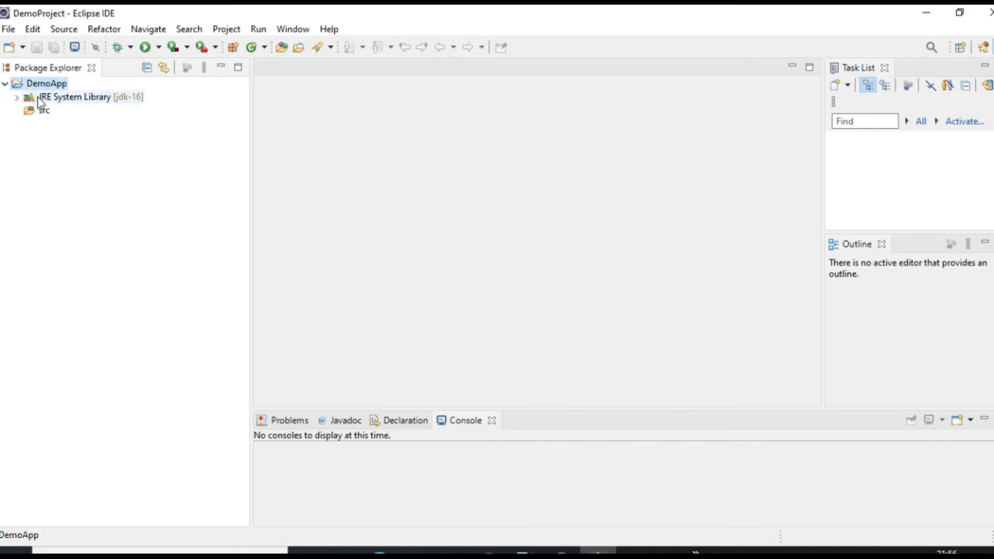
{"action": "left_click", "coordinate": [43, 112]}
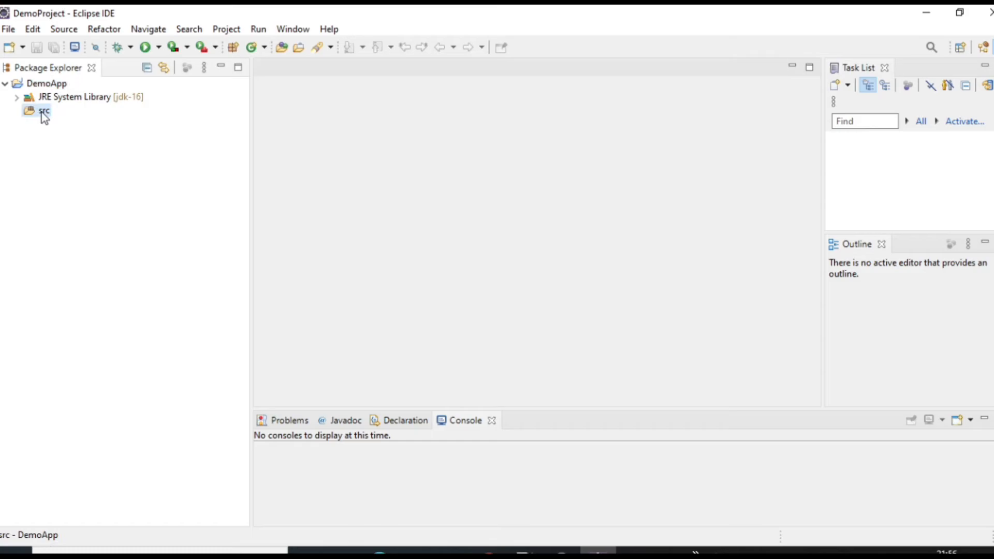
{"action": "right_click", "coordinate": [41, 113]}
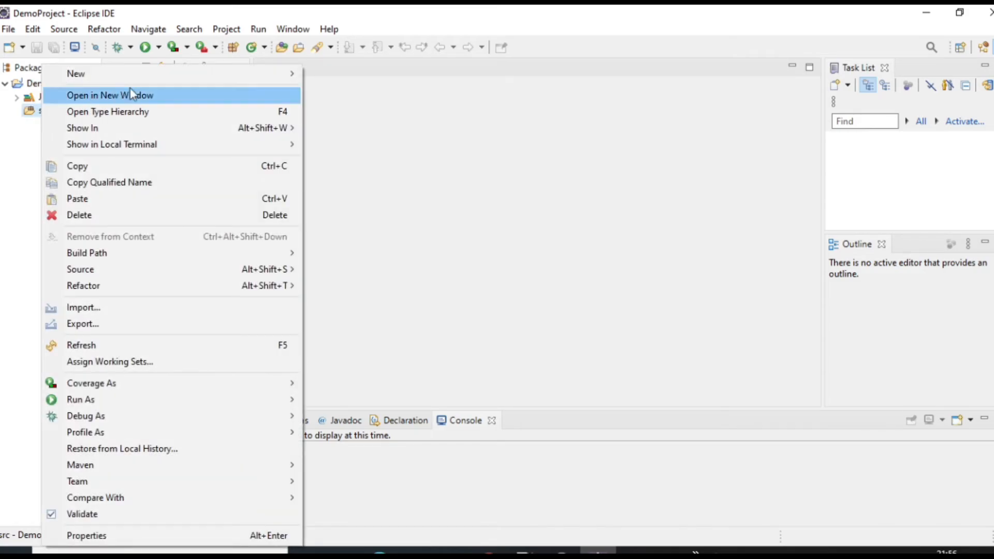
{"action": "mouse_move", "coordinate": [237, 73]}
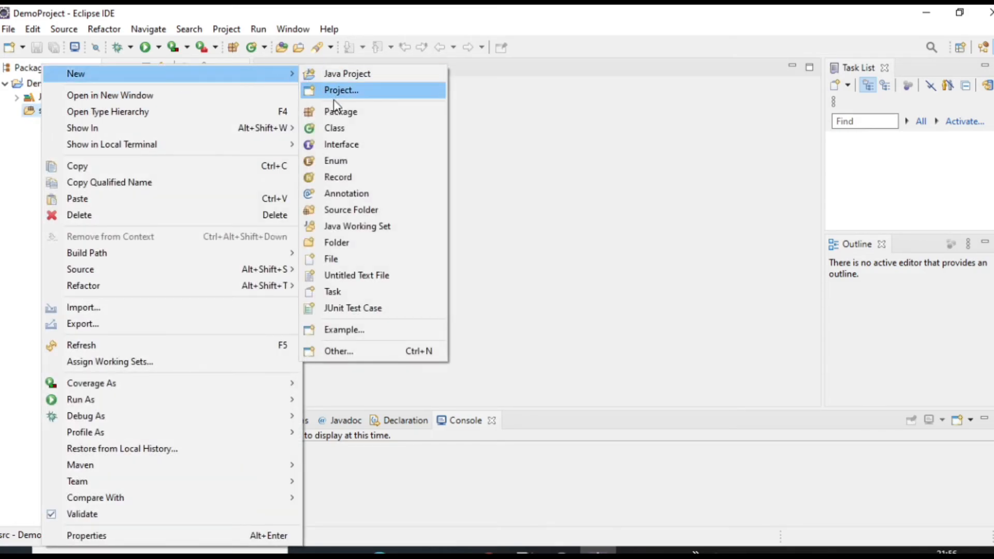
{"action": "left_click", "coordinate": [346, 129]}
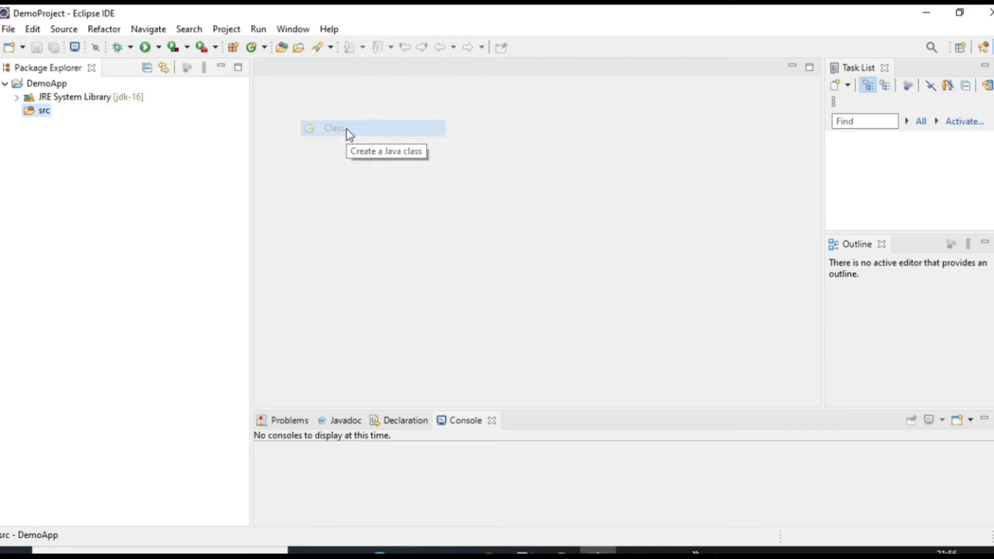
{"action": "left_click", "coordinate": [423, 118]}
{"action": "type", "text": "pack"}
{"action": "left_click", "coordinate": [436, 176]}
{"action": "type", "text": "Sample"}
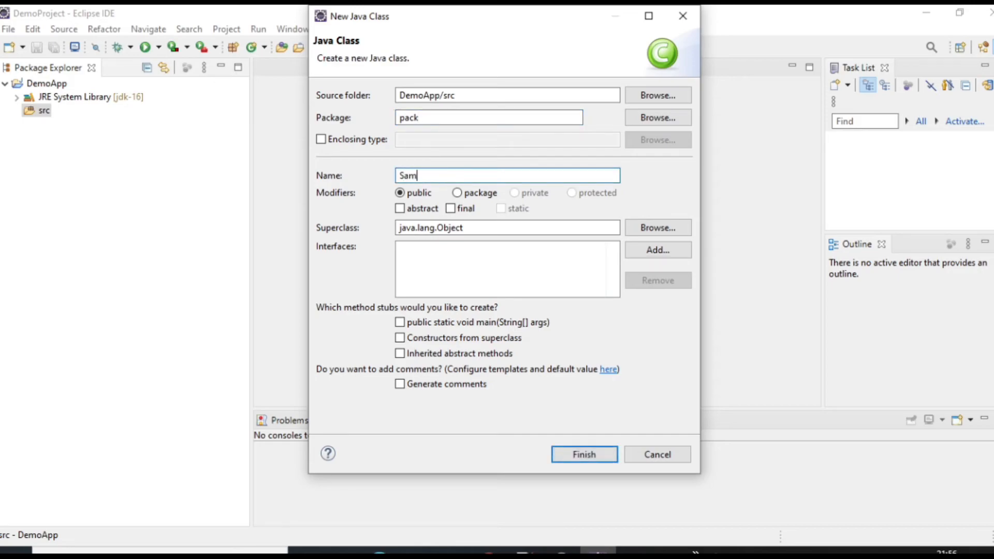
{"action": "left_click", "coordinate": [399, 323]}
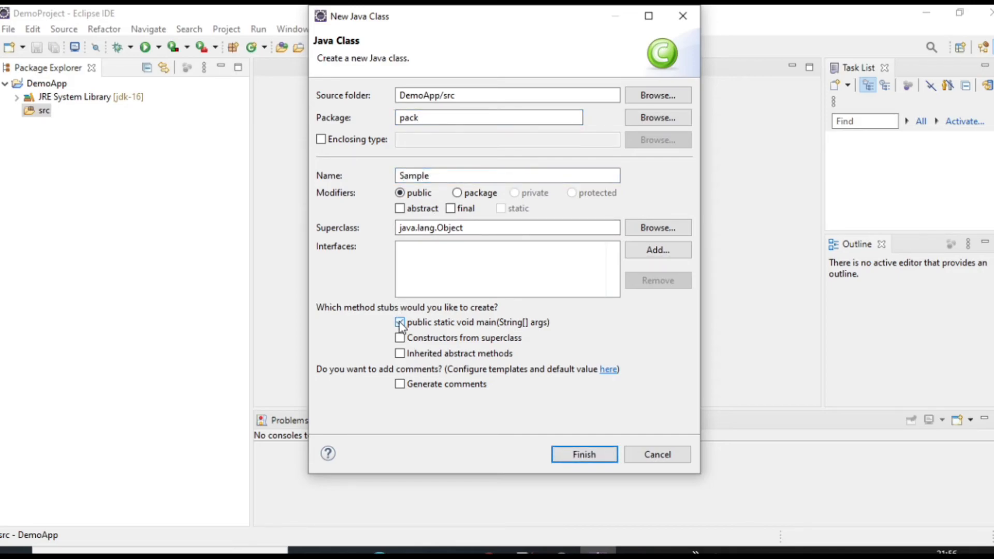
{"action": "left_click", "coordinate": [580, 453]}
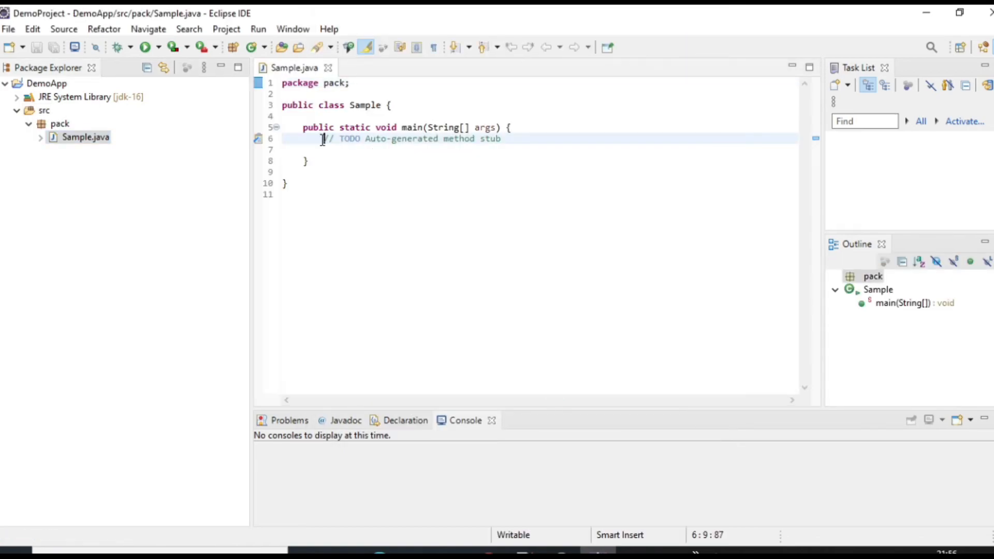
Replace the TODO comment in the main method with System.out.println("Jdk 16 installed"); and save the Sample class.
{"action": "left_click_drag", "start_coordinate": [323, 139], "coordinate": [513, 138]}
{"action": "key", "text": "BackSpace"}
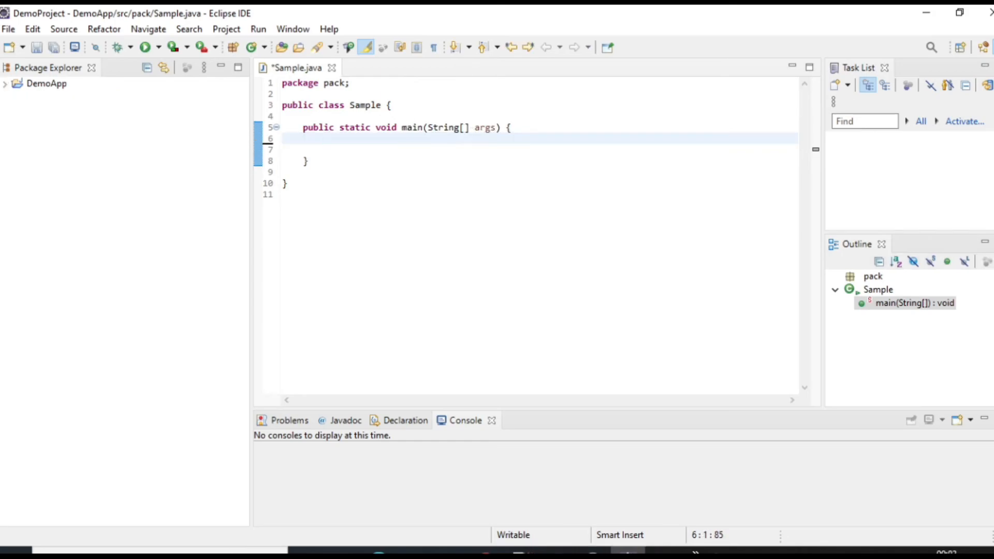
{"action": "key", "text": "Return"}
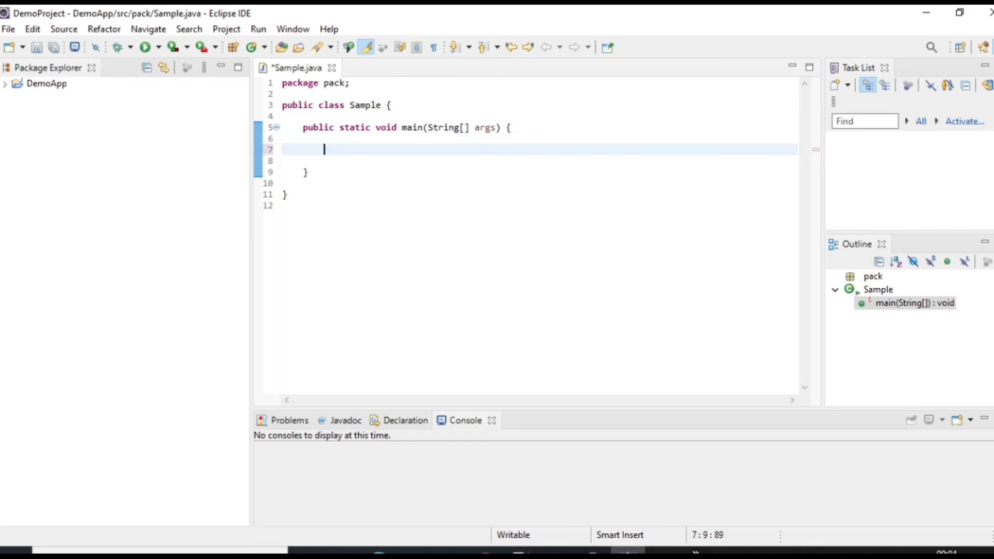
{"action": "type", "text": "syso"}
{"action": "key", "text": "ctrl+space"}
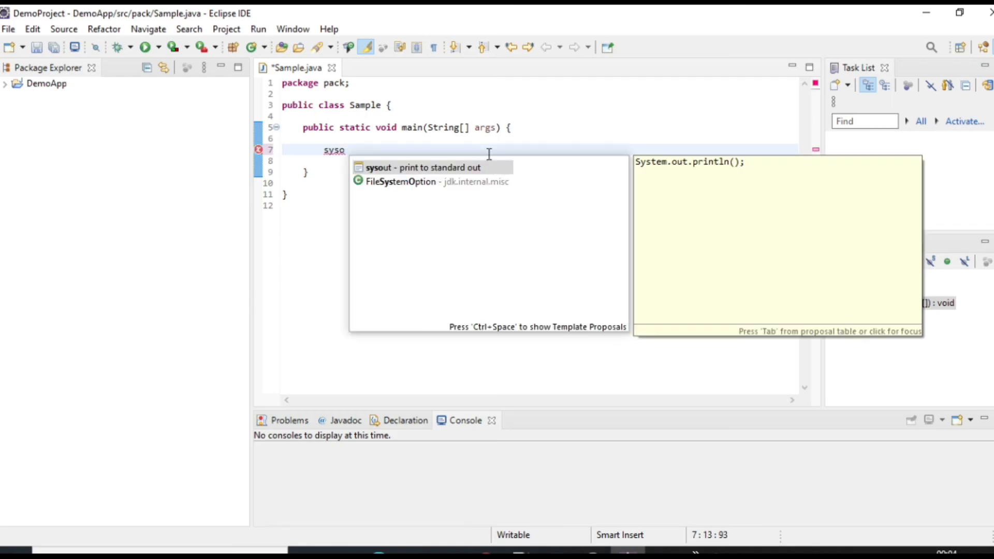
{"action": "key", "text": "Return"}
{"action": "type", "text": "\""}
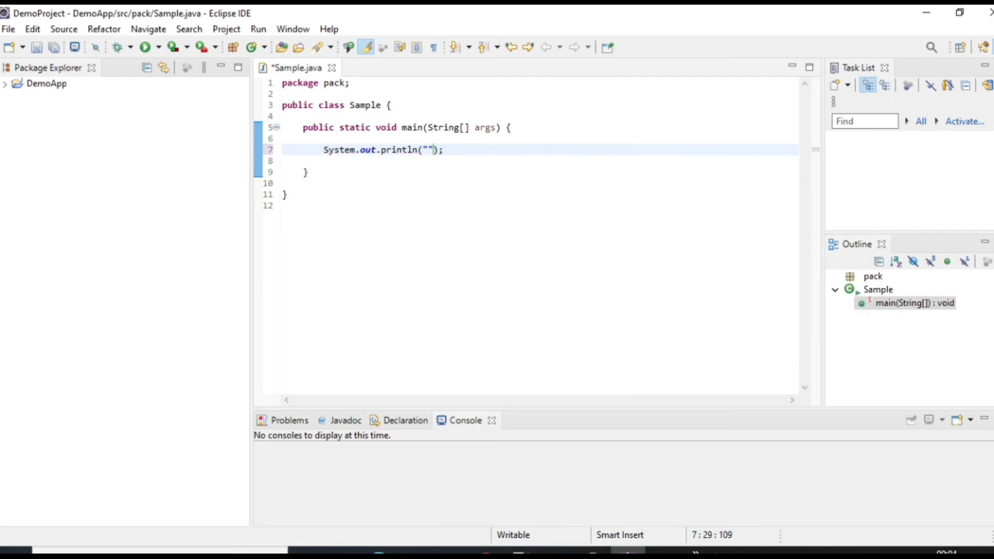
{"action": "type", "text": "Jdk 1"}
{"action": "type", "text": "6 "}
{"action": "type", "text": "installed"}
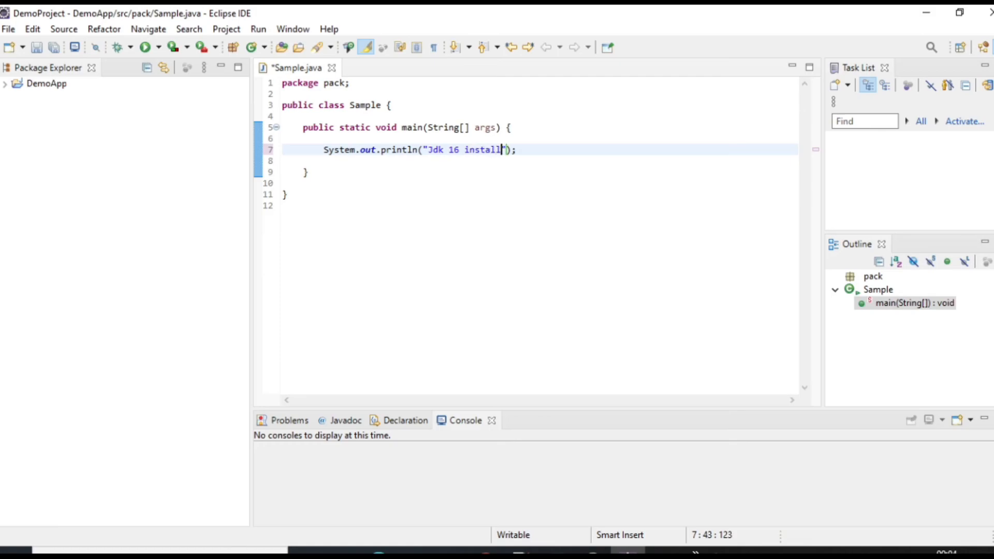
{"action": "key", "text": "ctrl+s"}
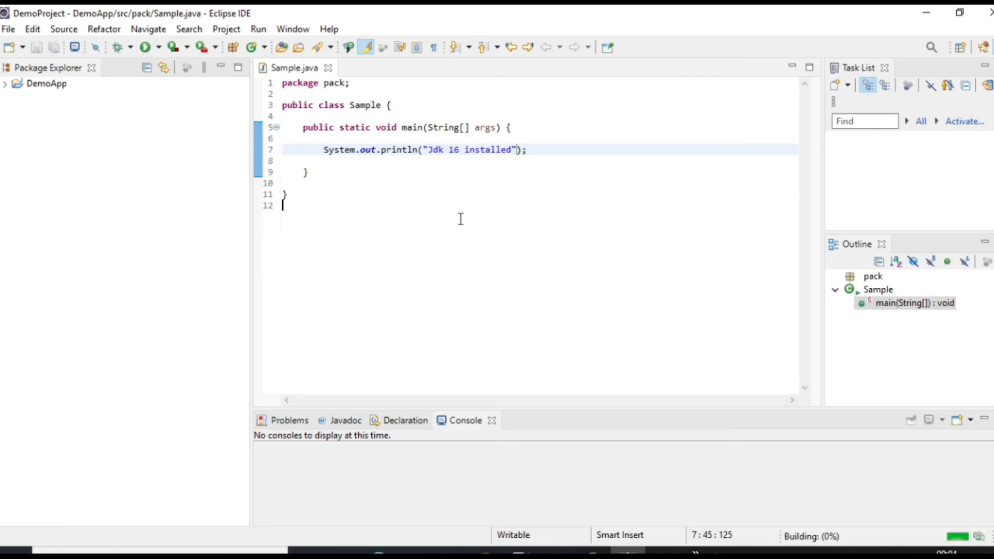
Run the Sample class as a Java application and check its printed line in the console.
{"action": "left_click", "coordinate": [462, 224]}
{"action": "right_click", "coordinate": [495, 296]}
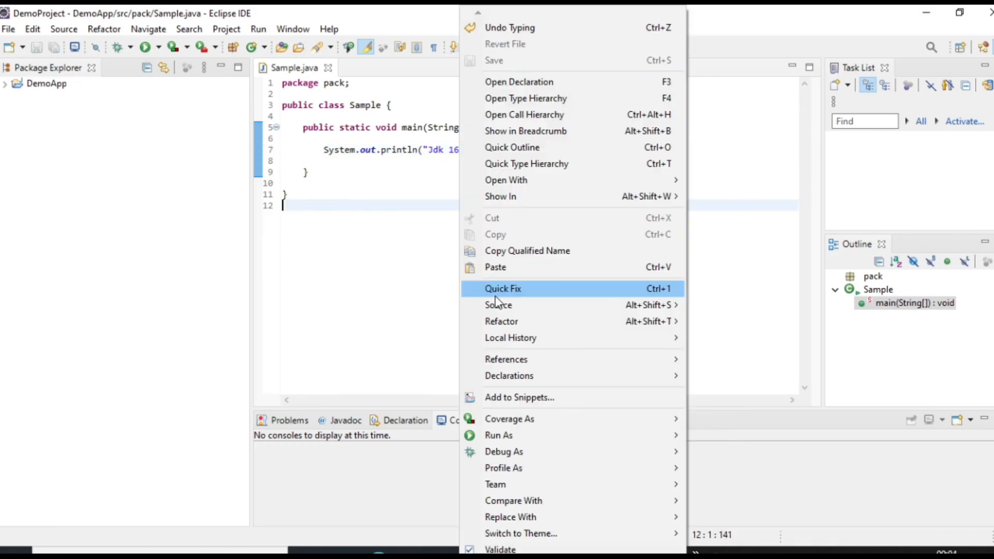
{"action": "mouse_move", "coordinate": [605, 441]}
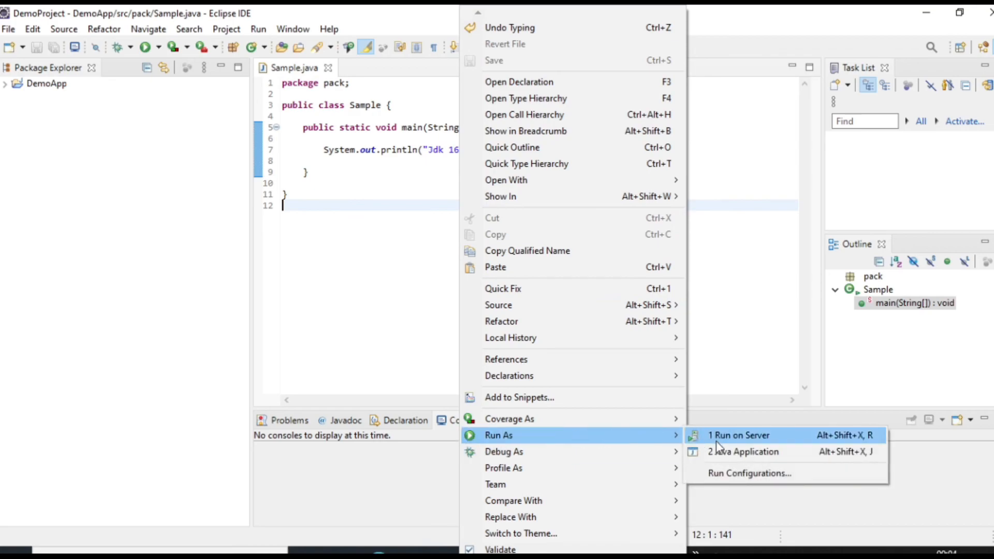
{"action": "left_click", "coordinate": [740, 451]}
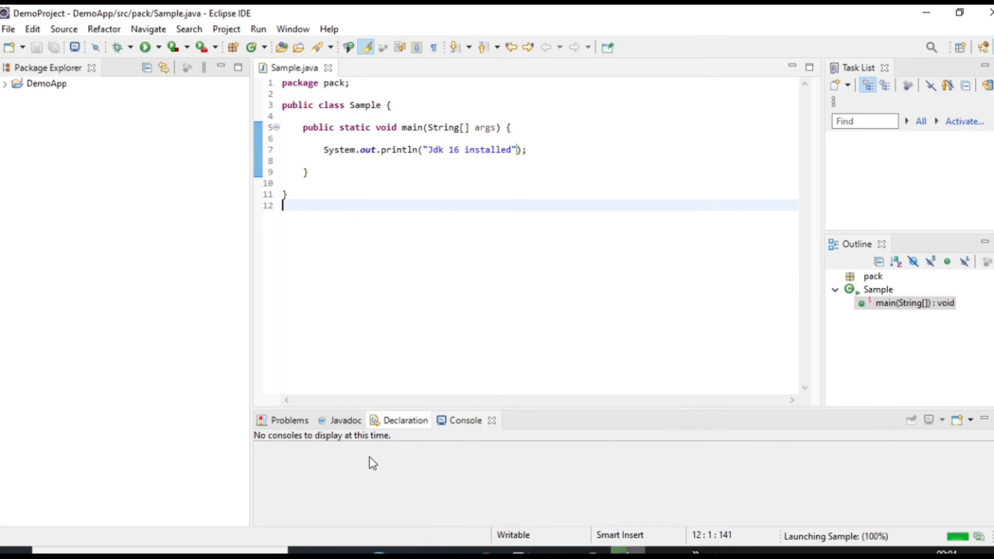
{"action": "left_click_drag", "start_coordinate": [340, 449], "coordinate": [254, 450]}
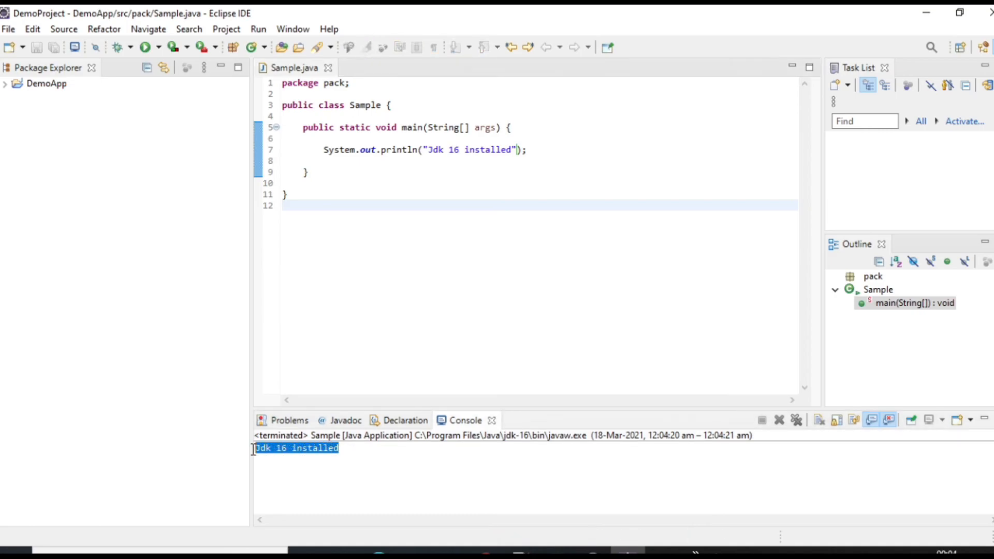
{"action": "left_click", "coordinate": [521, 181]}
{"action": "left_click", "coordinate": [497, 222]}
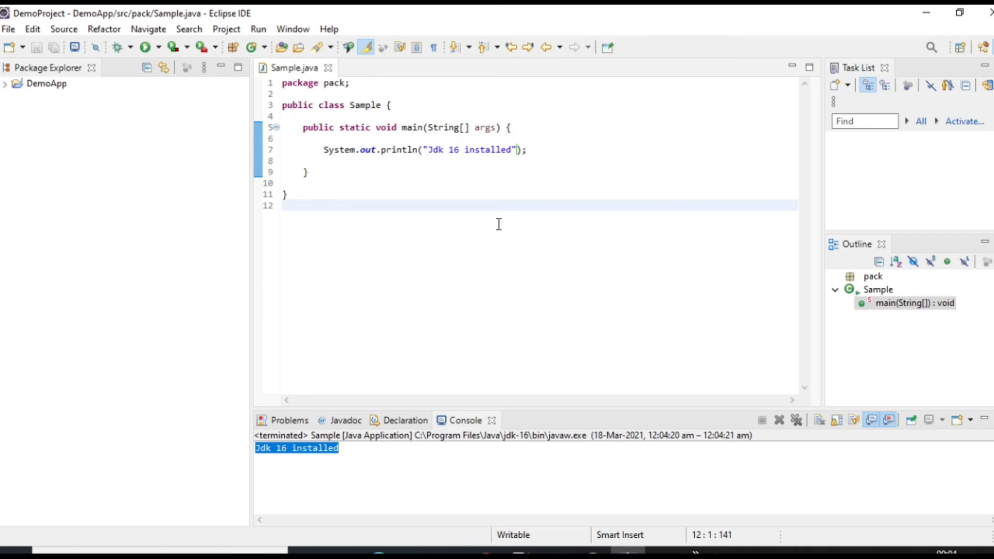
{"action": "left_click", "coordinate": [439, 195]}
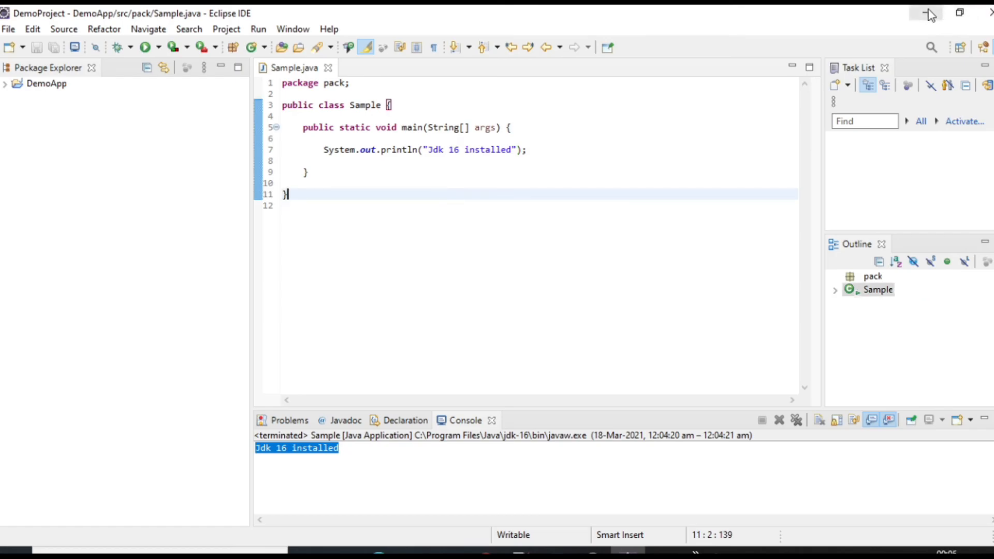